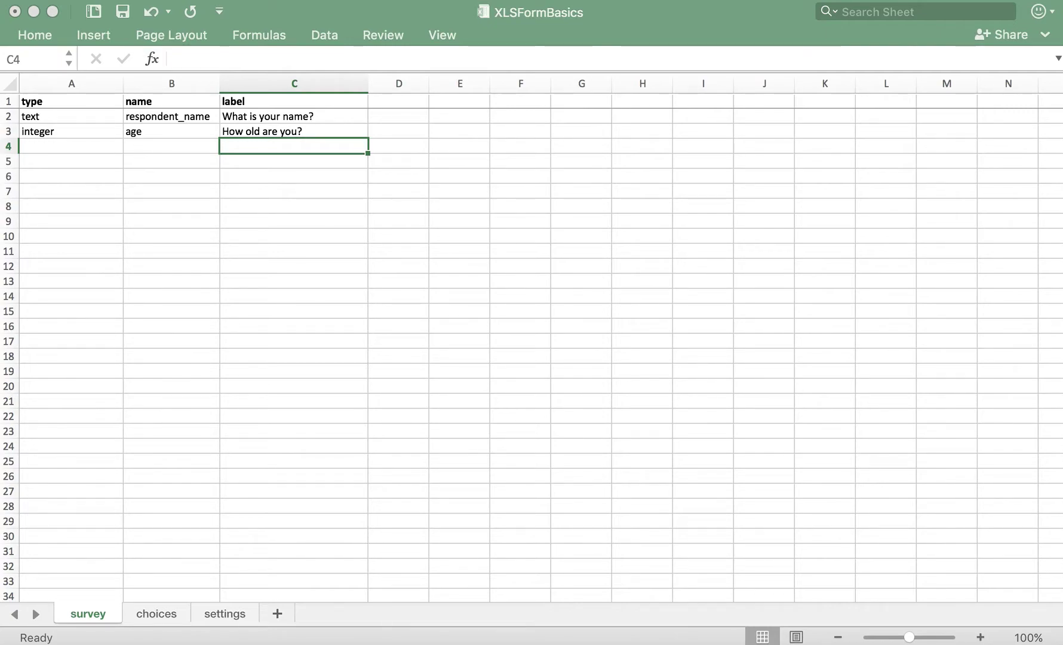
Step: Enter the label 'Do you have a dog?' in C4 and the name has_dog in B4
{"action": "left_click", "coordinate": [327, 143]}
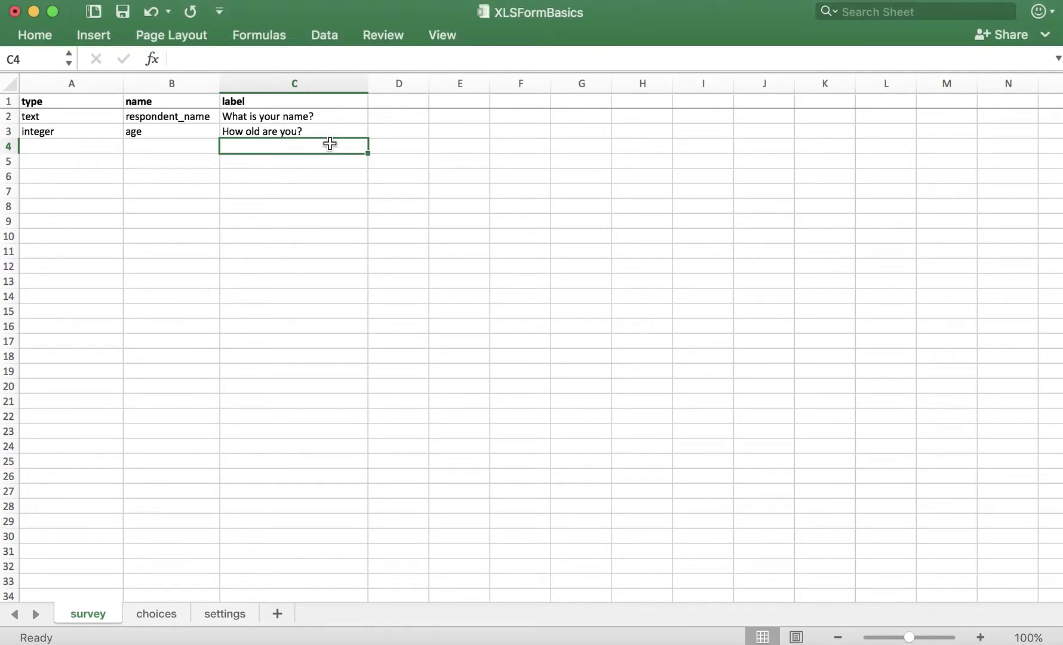
{"action": "type", "text": "Do you have a dog?"}
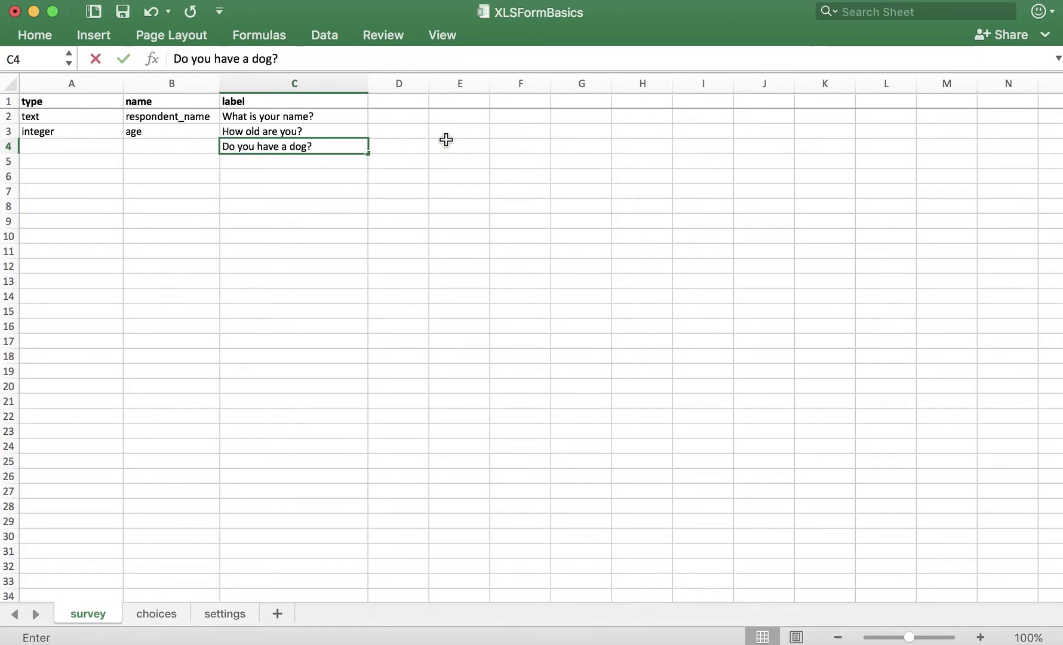
{"action": "key", "text": "Return"}
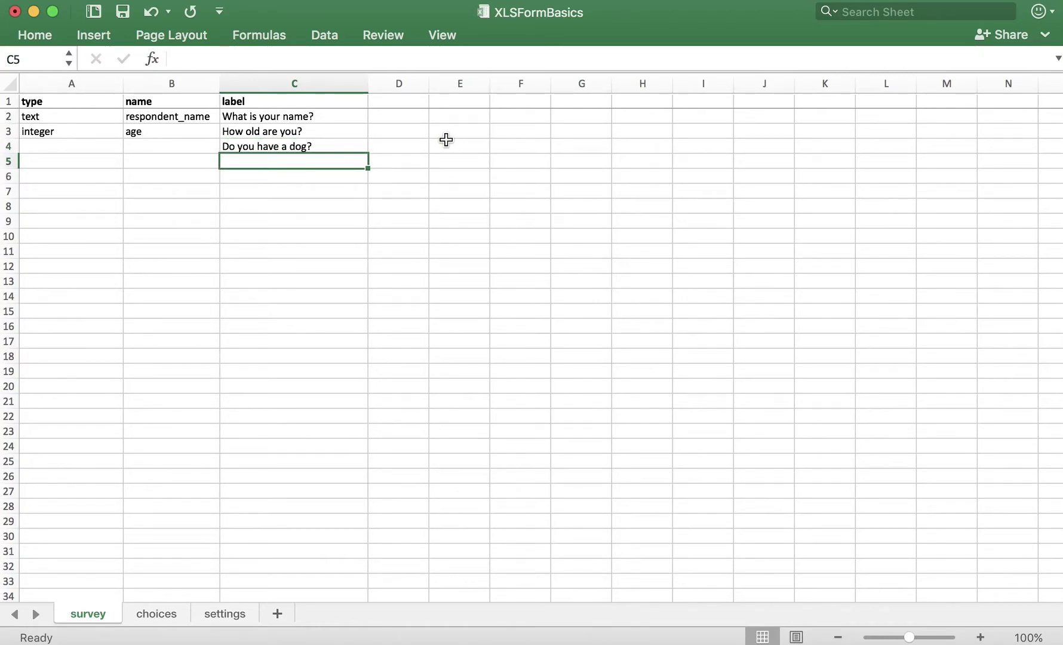
{"action": "key", "text": "Left"}
{"action": "key", "text": "Up"}
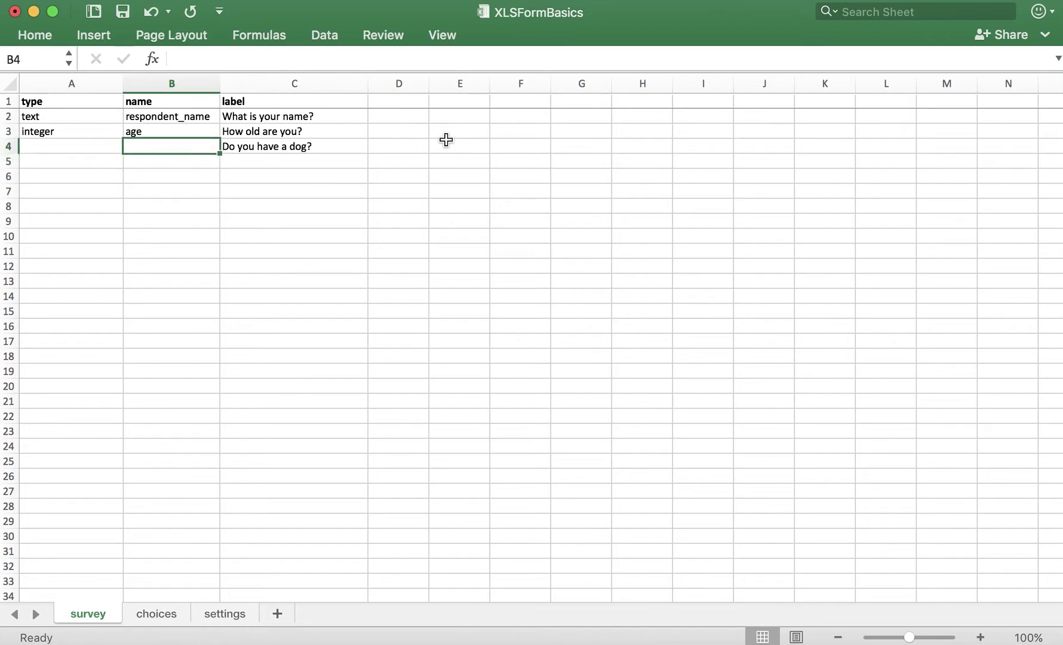
{"action": "type", "text": "has_dog"}
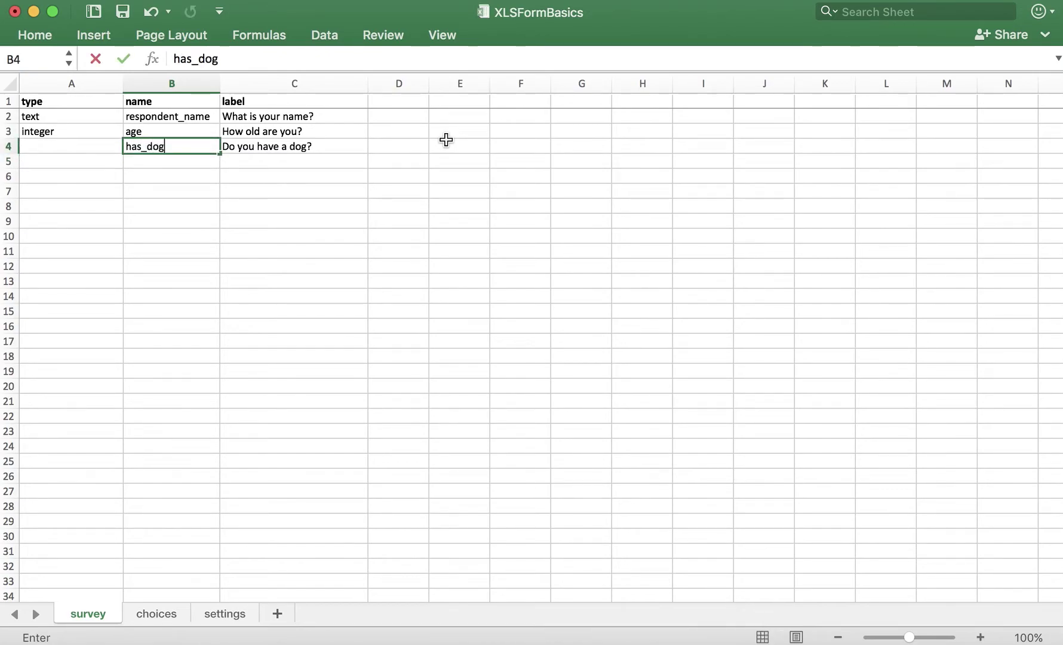
{"action": "key", "text": "Return"}
{"action": "key", "text": "Left"}
{"action": "key", "text": "Up"}
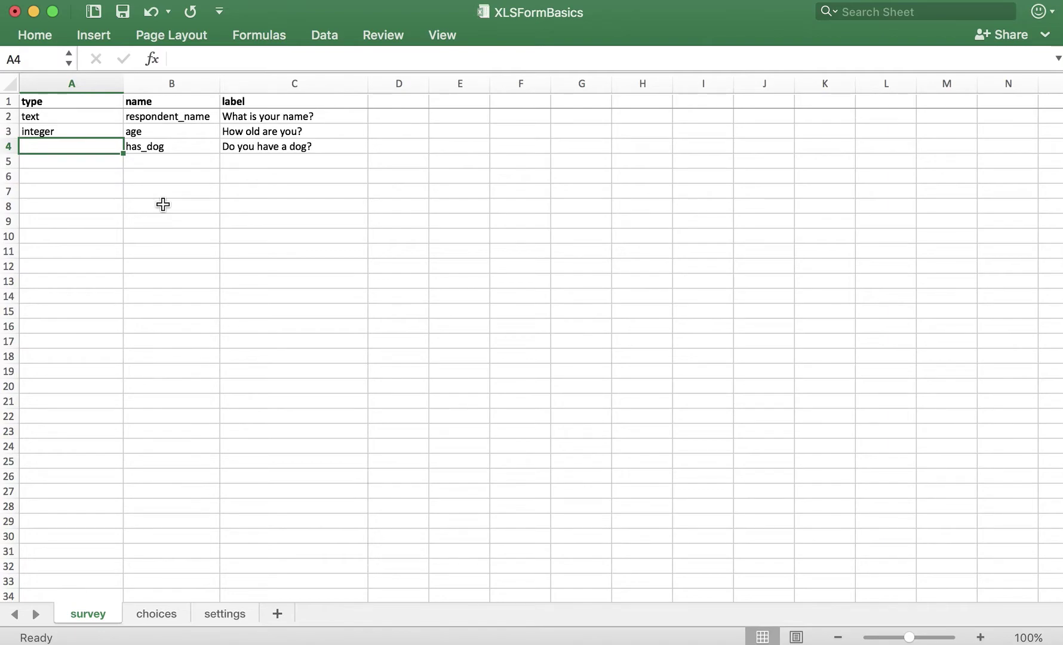
Step: Type select_one as the has_dog question's type in A4
{"action": "type", "text": "select_one"}
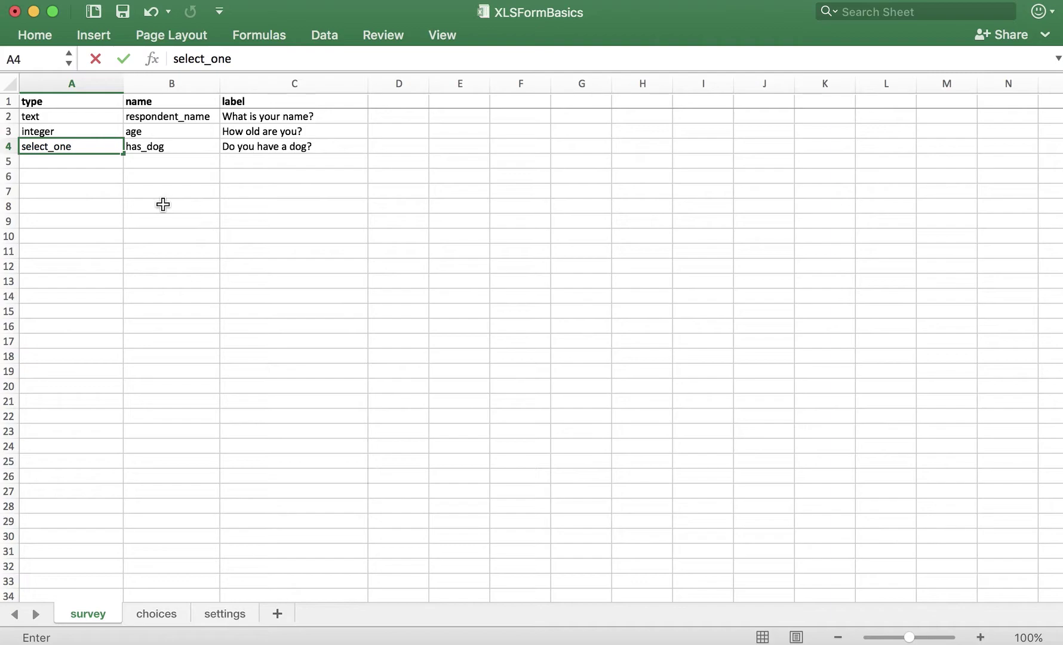
Step: Complete the has_dog type as 'select_one yn' and reselect cell A4
{"action": "type", "text": "yn"}
{"action": "key", "text": "Return"}
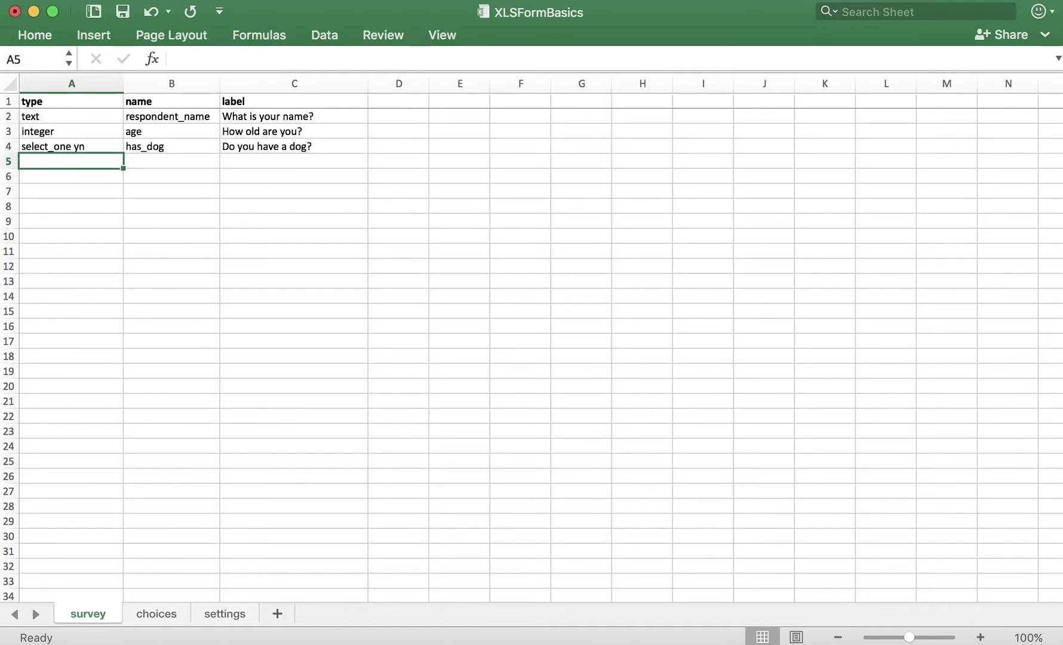
{"action": "left_click", "coordinate": [103, 145]}
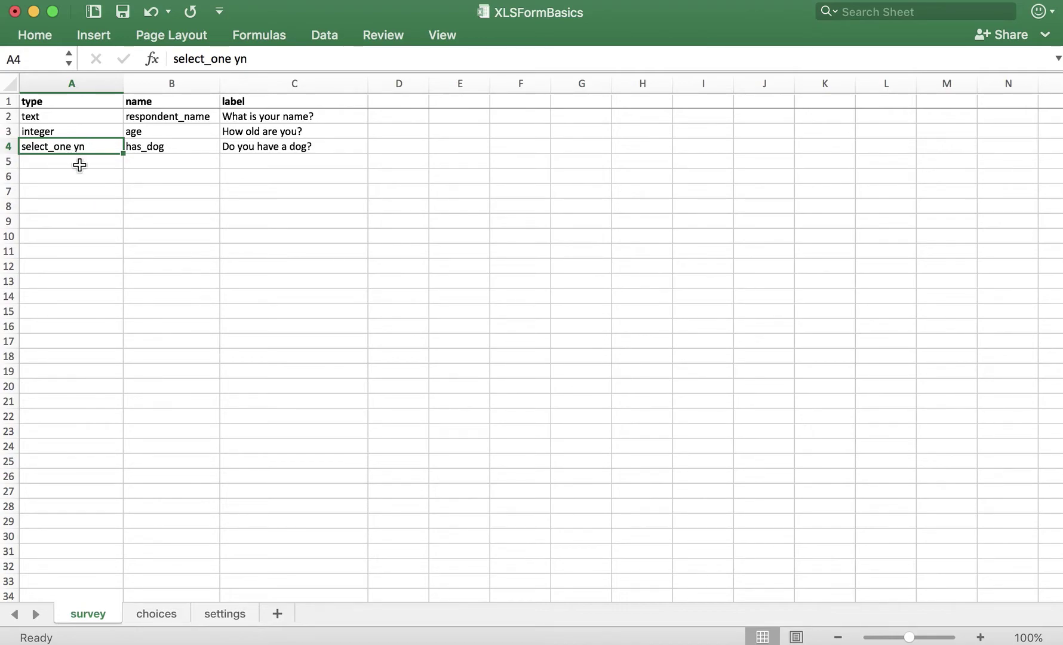
Step: On the choices sheet, enter list name yn in A2:A3 and labels Yes and No in C2:C3
{"action": "left_click", "coordinate": [156, 614]}
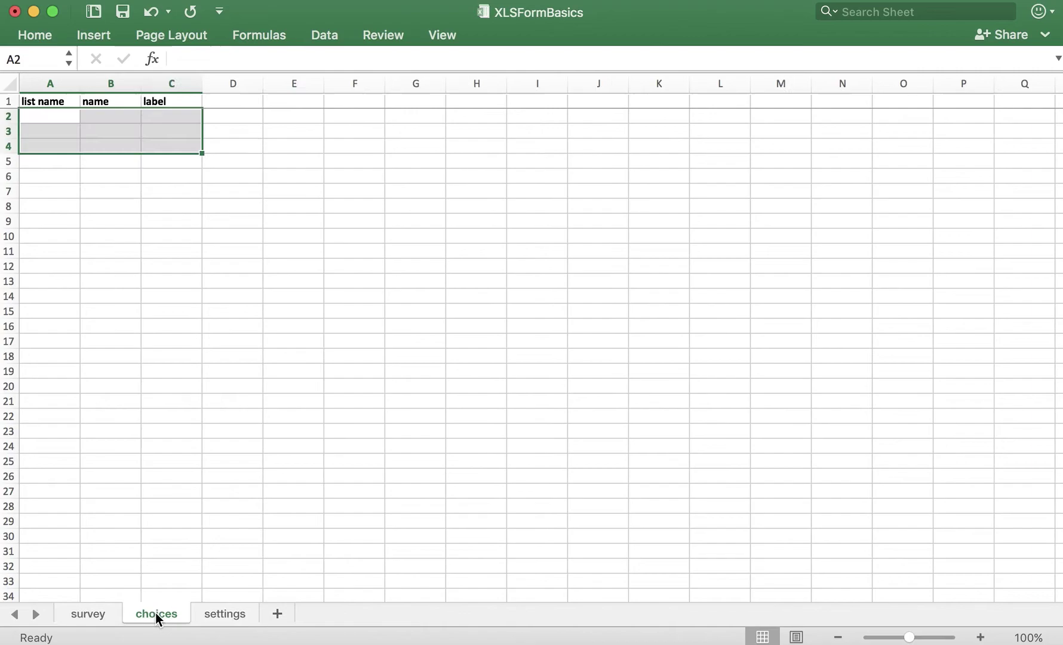
{"action": "left_click", "coordinate": [173, 418]}
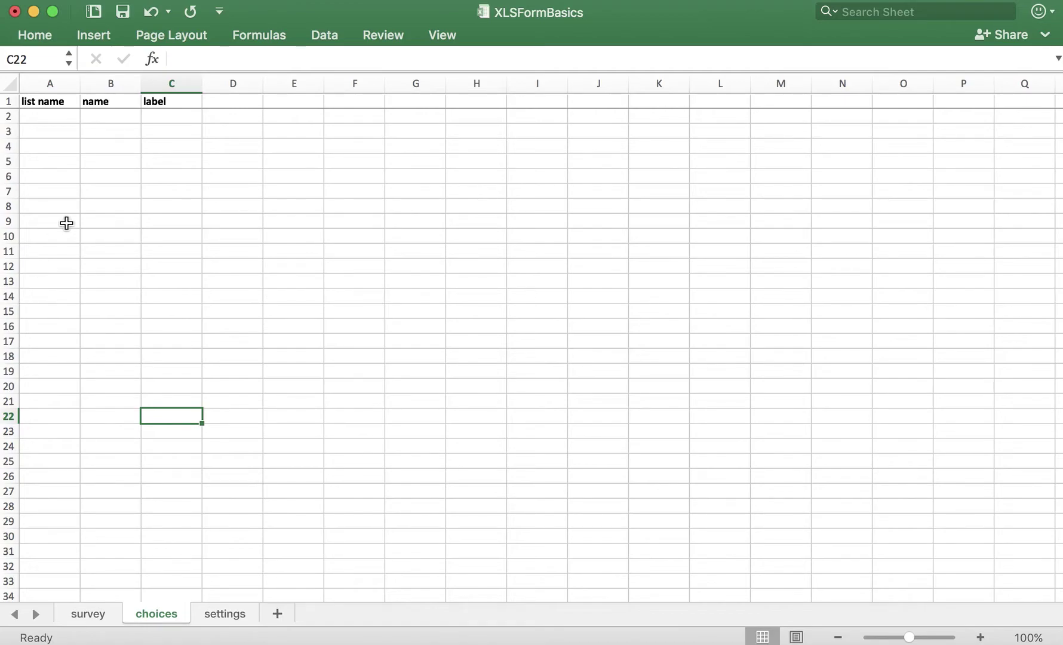
{"action": "left_click", "coordinate": [59, 118]}
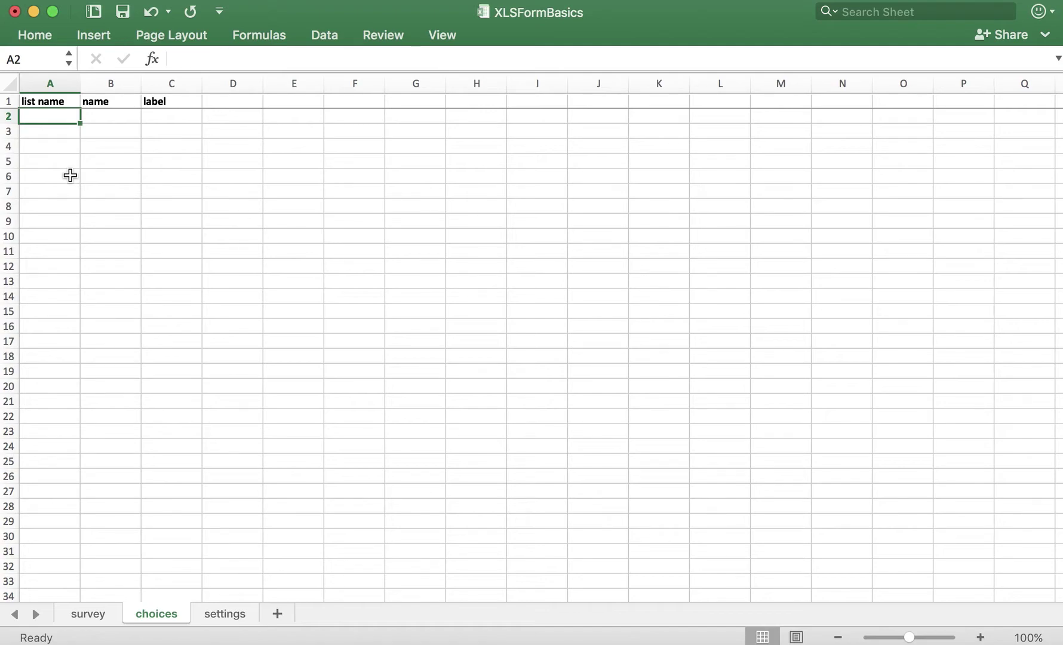
{"action": "type", "text": "yn"}
{"action": "key", "text": "Return"}
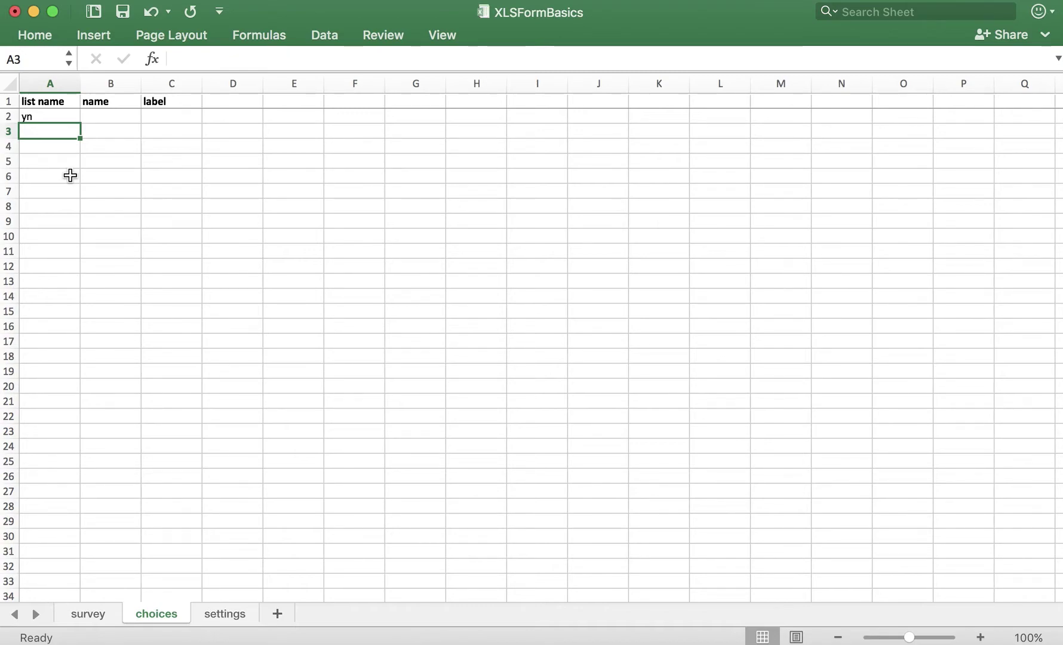
{"action": "type", "text": "yn"}
{"action": "key", "text": "Return"}
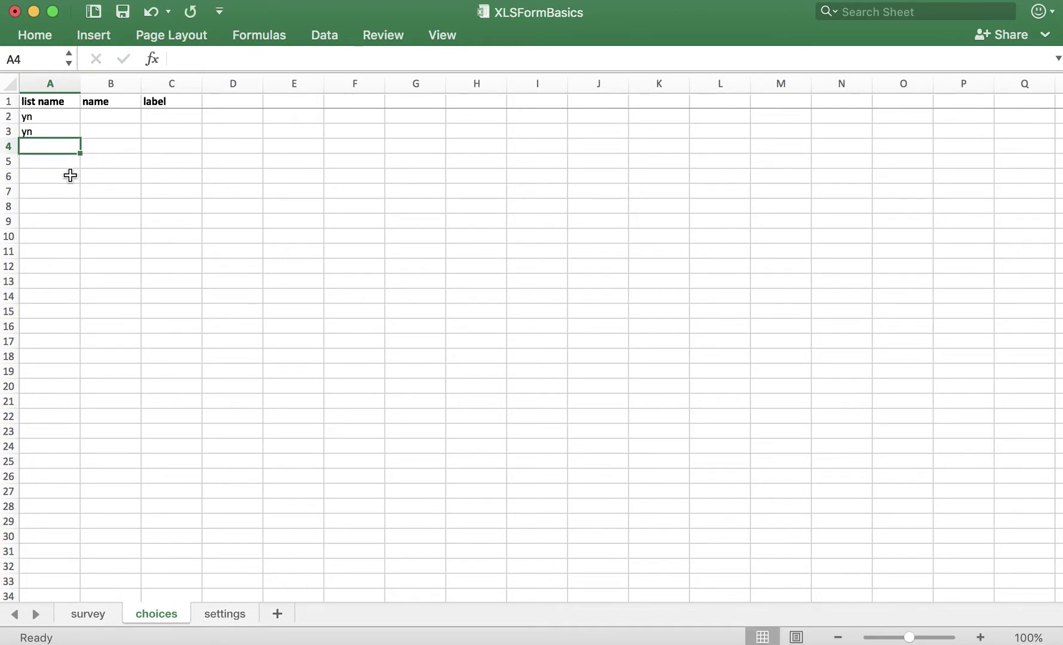
{"action": "key", "text": "Right"}
{"action": "key", "text": "Right"}
{"action": "key", "text": "Up"}
{"action": "key", "text": "Up"}
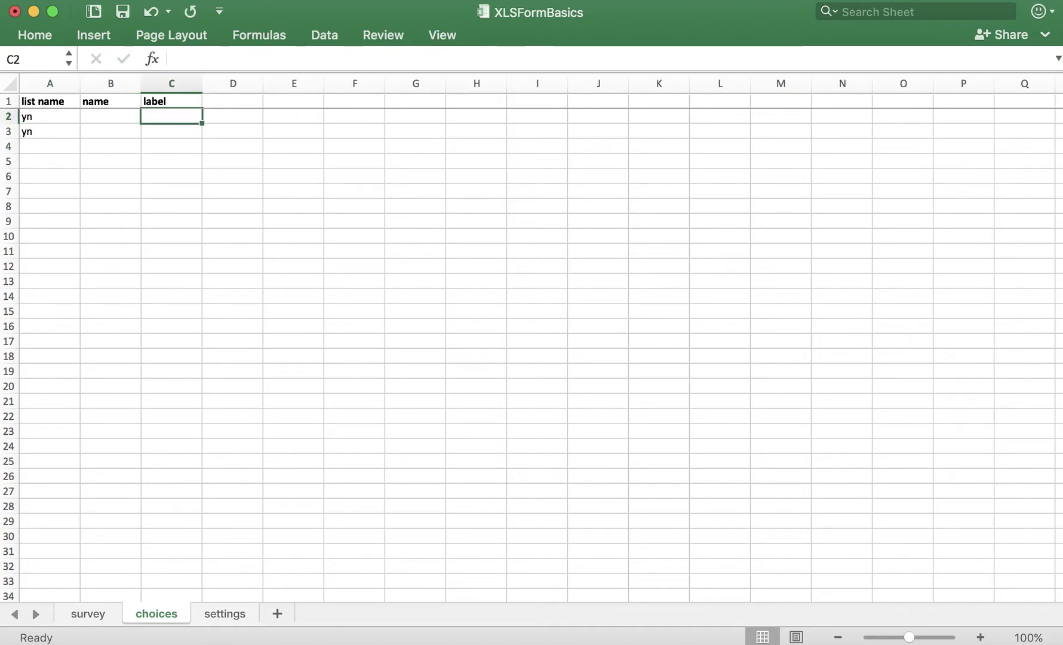
{"action": "type", "text": "Yes"}
{"action": "key", "text": "Return"}
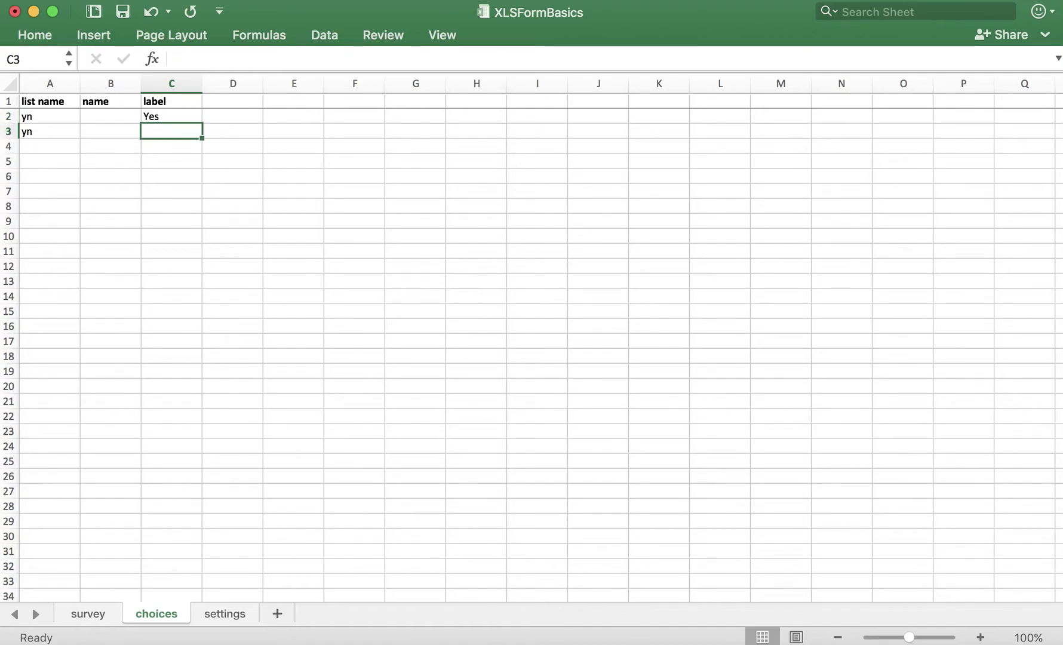
{"action": "type", "text": "No"}
{"action": "key", "text": "Return"}
Step: Enter choice names y and n in B2:B3, then return to the survey sheet
{"action": "left_click", "coordinate": [112, 115]}
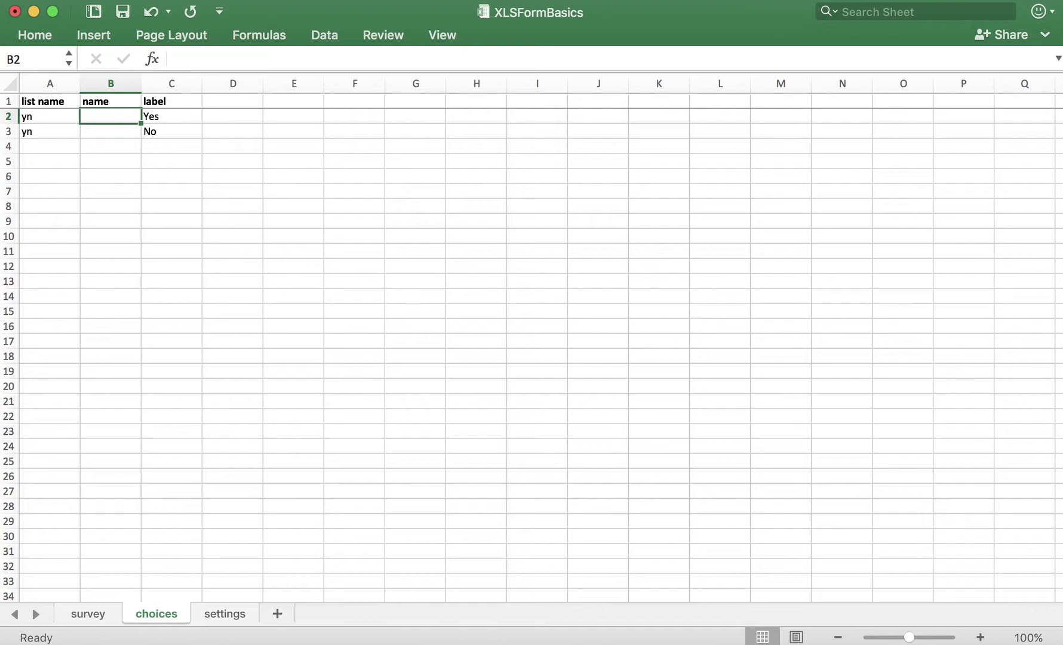
{"action": "type", "text": "y"}
{"action": "key", "text": "Return"}
{"action": "type", "text": "n"}
{"action": "key", "text": "Return"}
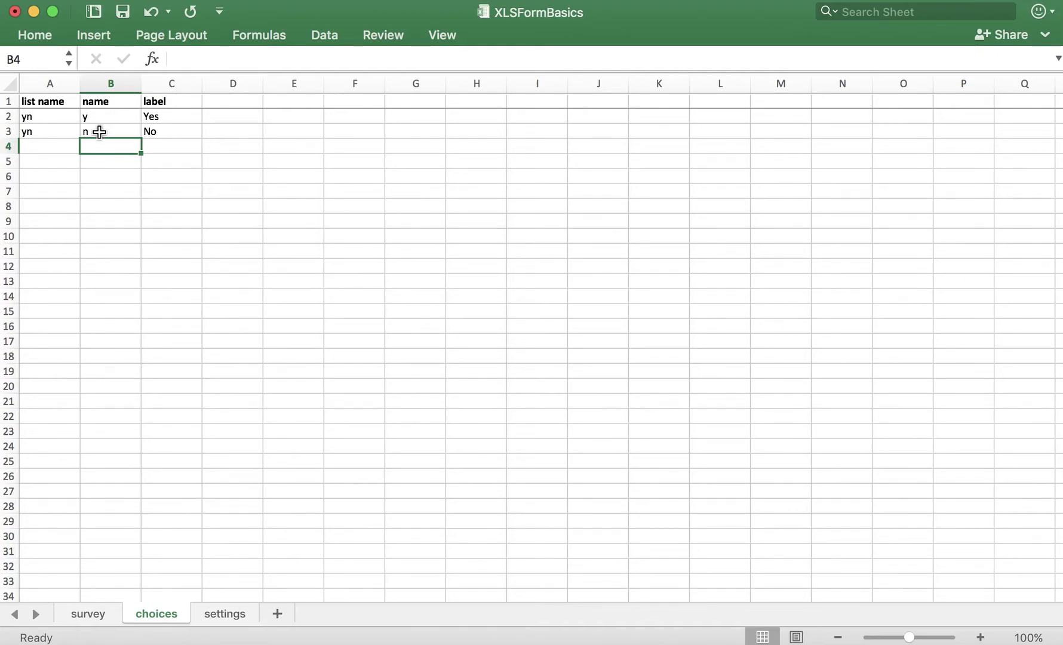
{"action": "left_click", "coordinate": [50, 206]}
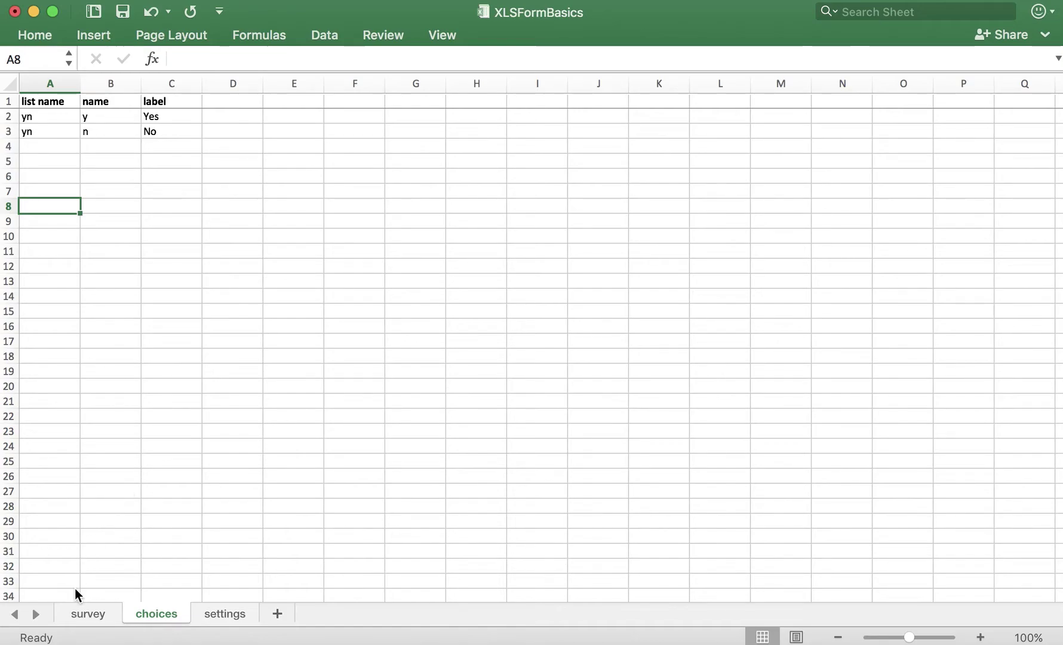
{"action": "left_click", "coordinate": [84, 614]}
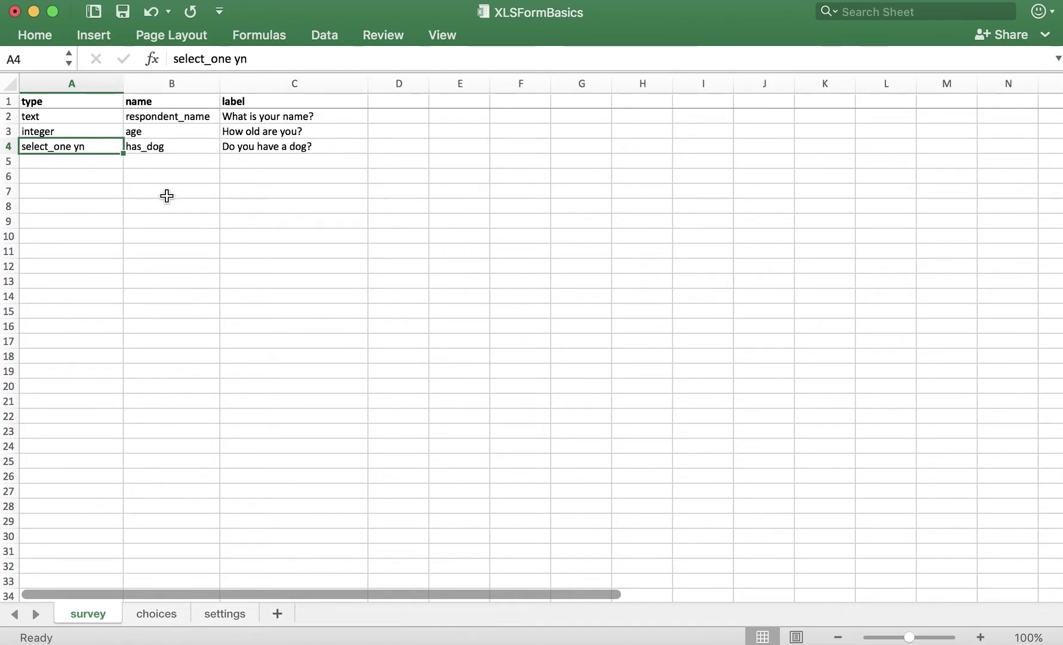
Step: Fill row 5 with type select_one yn, name has_cat and label 'Do you have a cat?'
{"action": "left_click", "coordinate": [82, 166]}
{"action": "type", "text": "select"}
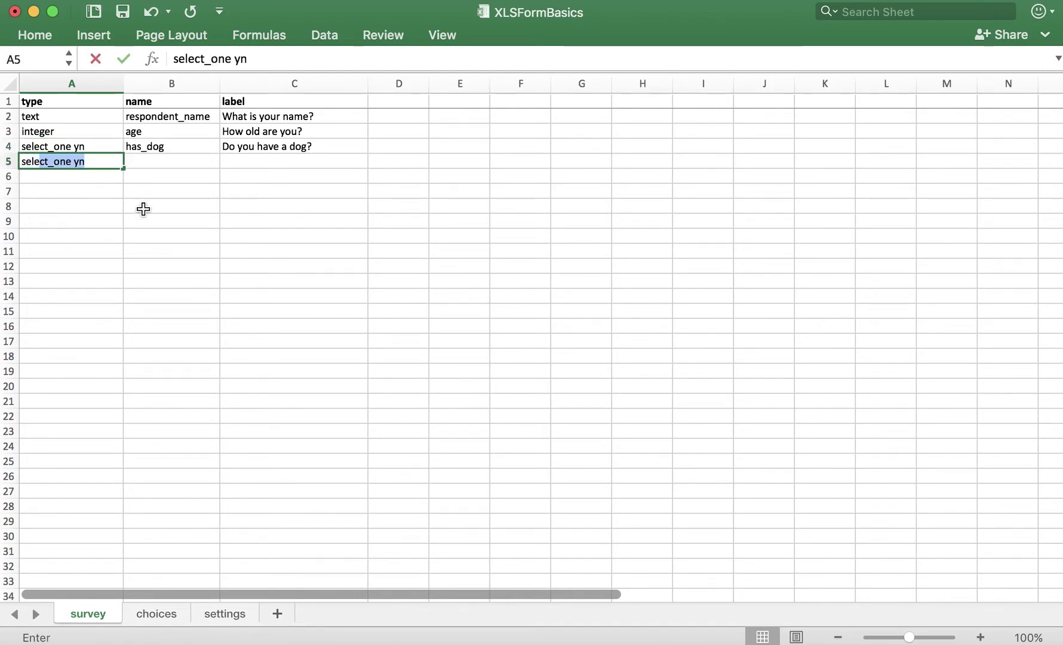
{"action": "type", "text": "_one yn"}
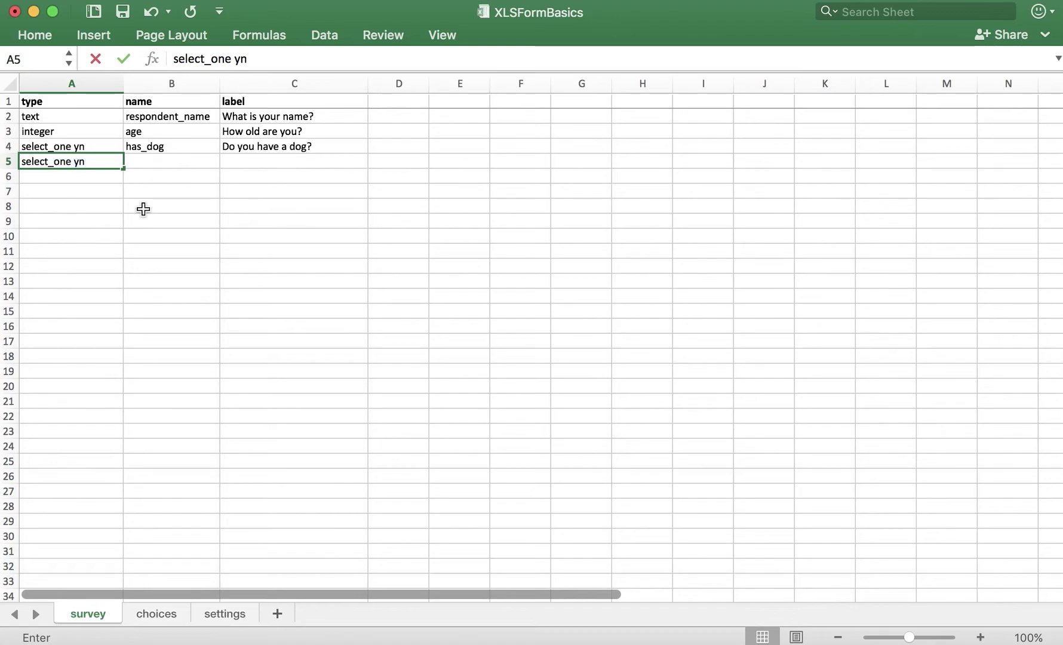
{"action": "key", "text": "Tab"}
{"action": "type", "text": "has_cat"}
{"action": "key", "text": "Tab"}
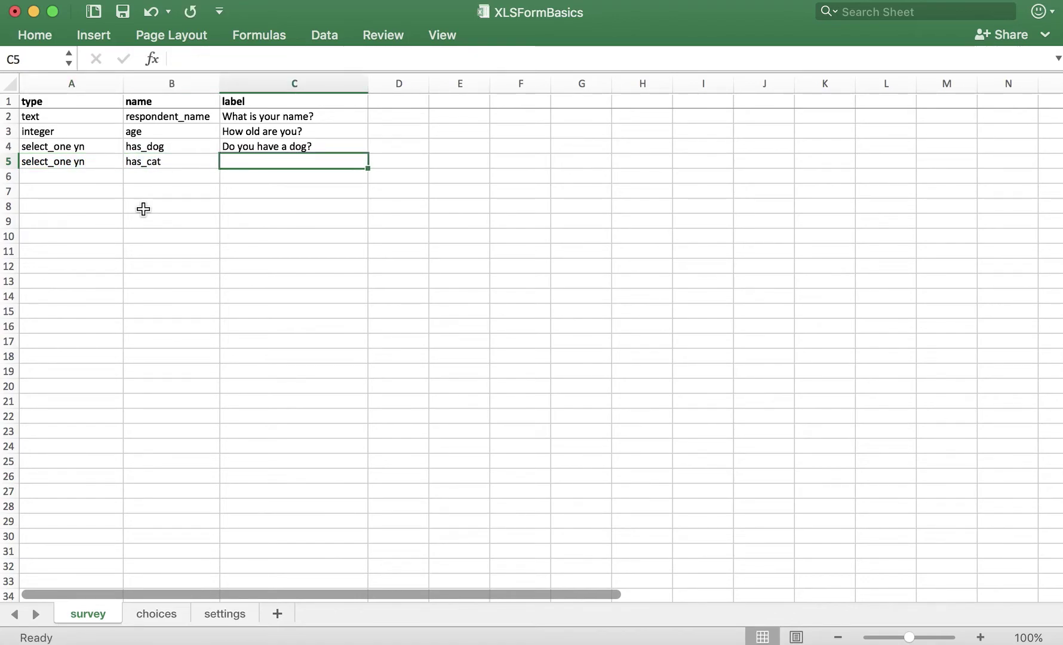
{"action": "type", "text": "Do you have "}
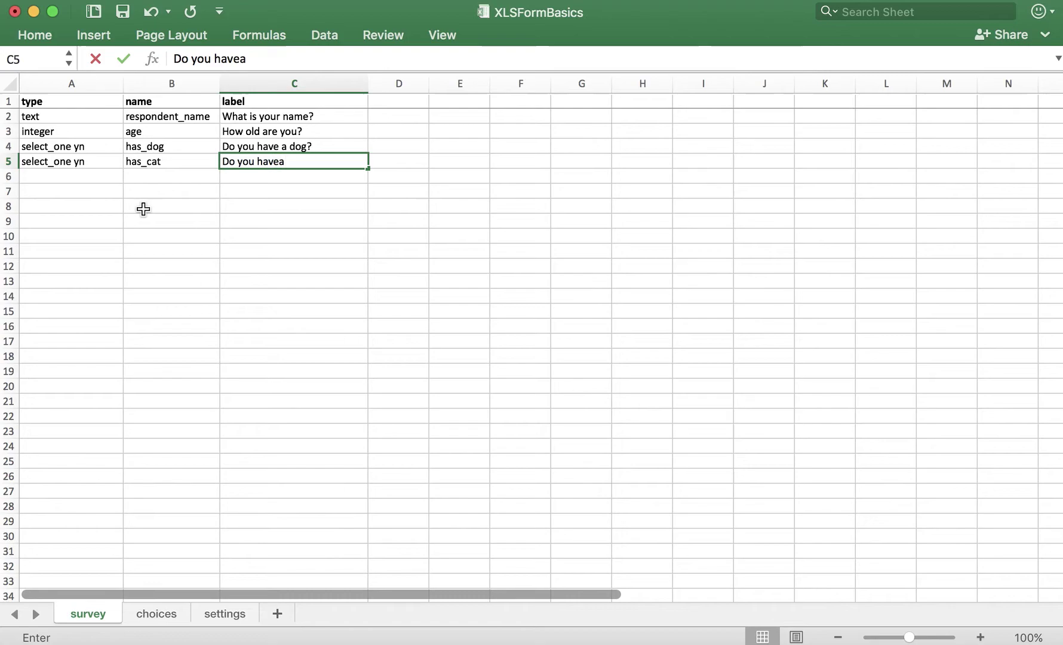
{"action": "type", "text": "a cat?"}
{"action": "key", "text": "Return"}
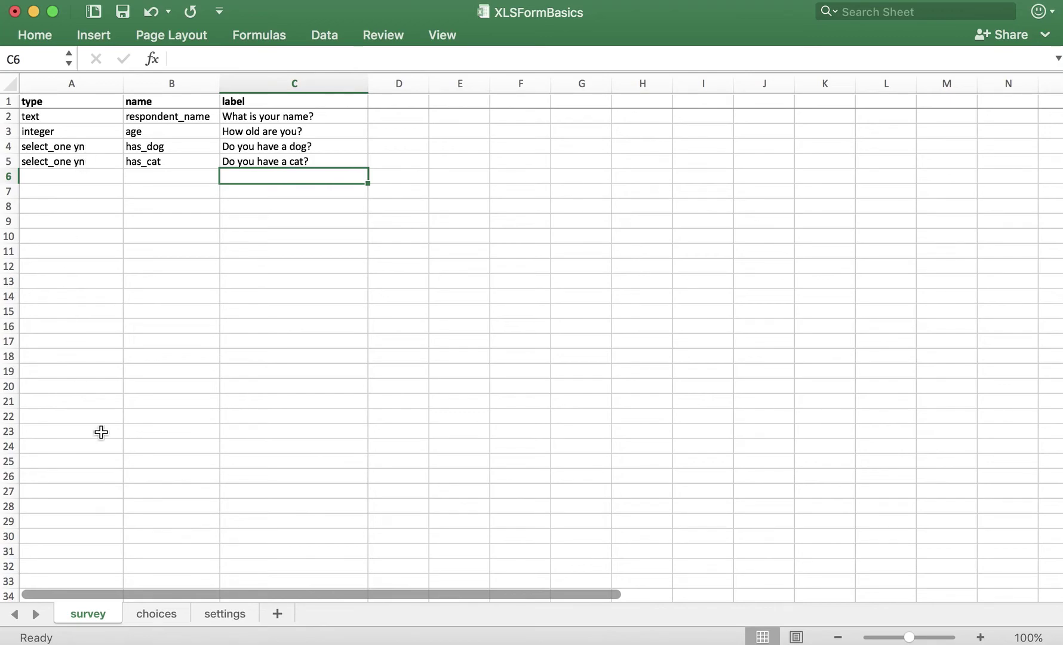
{"action": "left_click", "coordinate": [158, 612]}
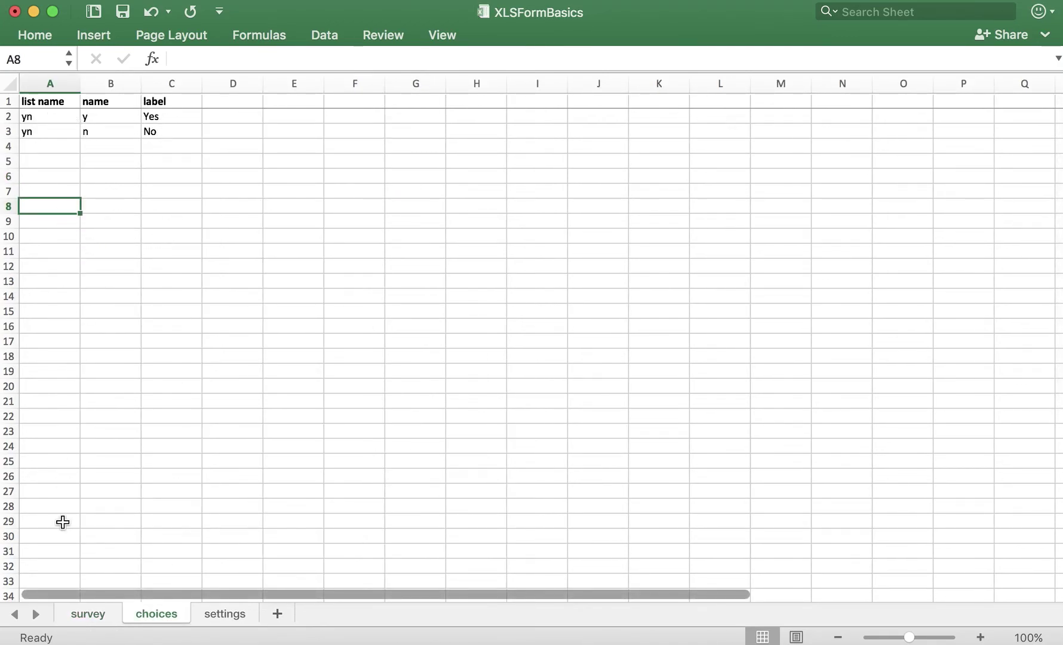
{"action": "left_click", "coordinate": [87, 613]}
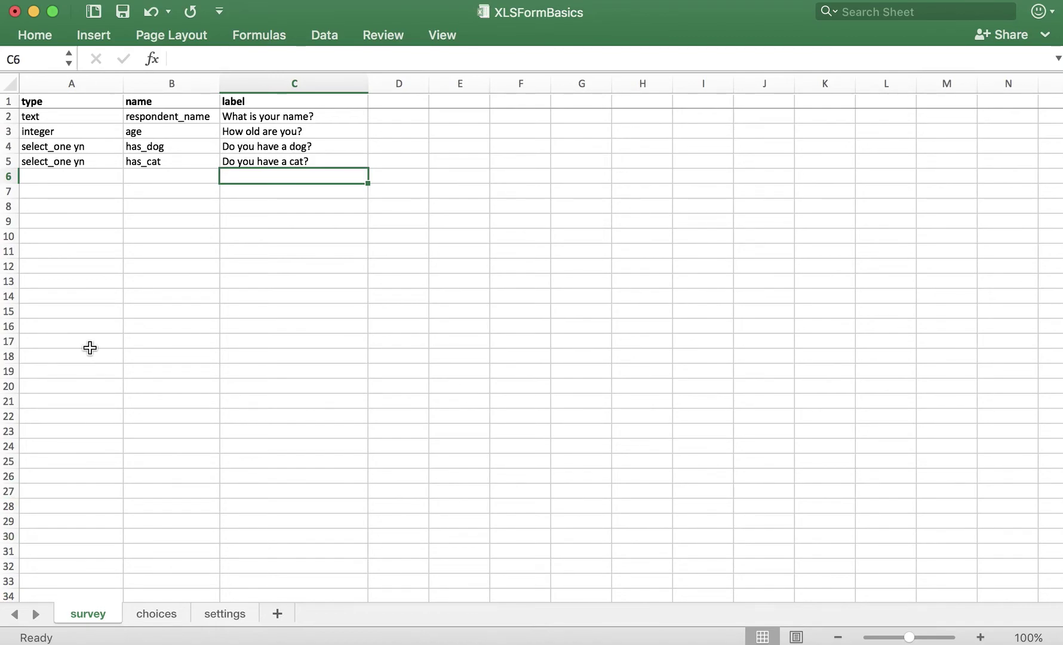
{"action": "left_click", "coordinate": [87, 190]}
{"action": "left_click", "coordinate": [86, 174]}
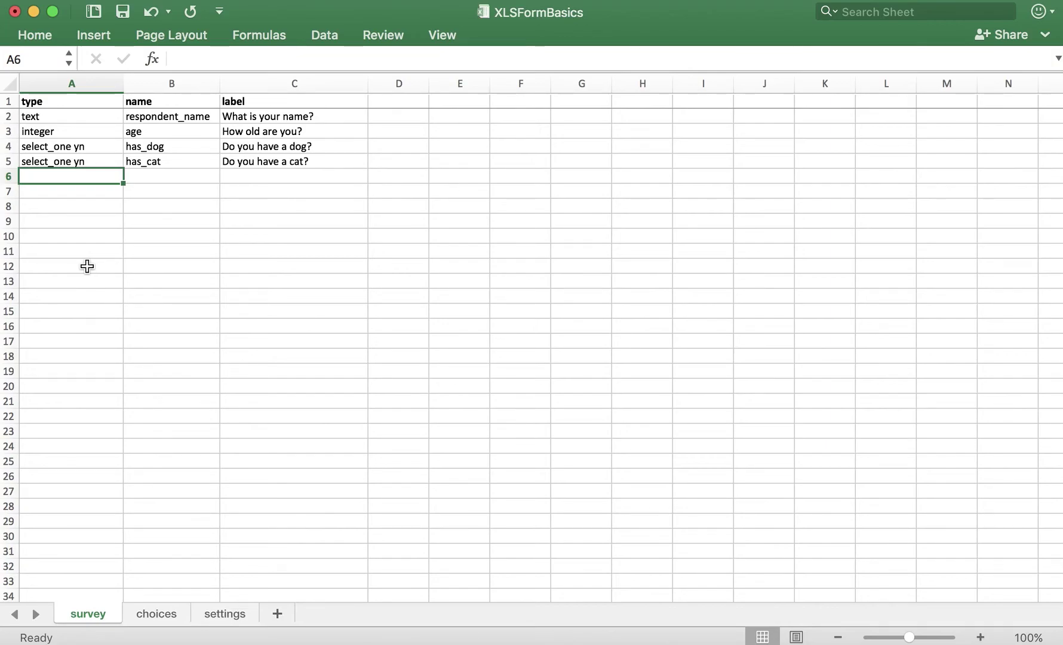
Step: Fill row 6 with select_multiple foods, fav_food and 'What are your favorite foods?', widening column A
{"action": "type", "text": "select"}
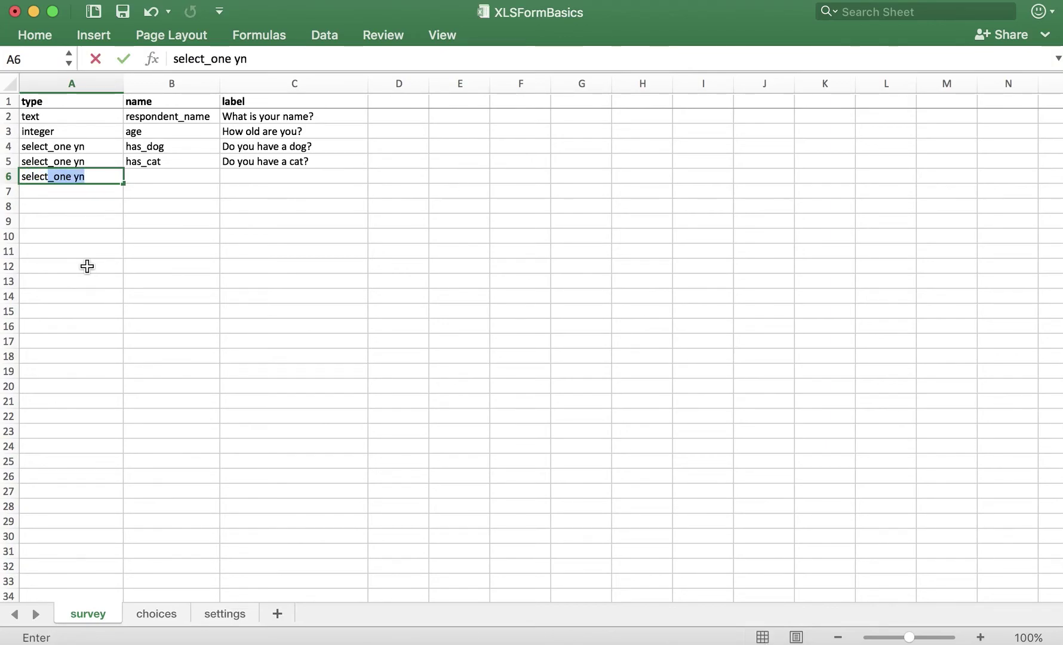
{"action": "type", "text": "_multi"}
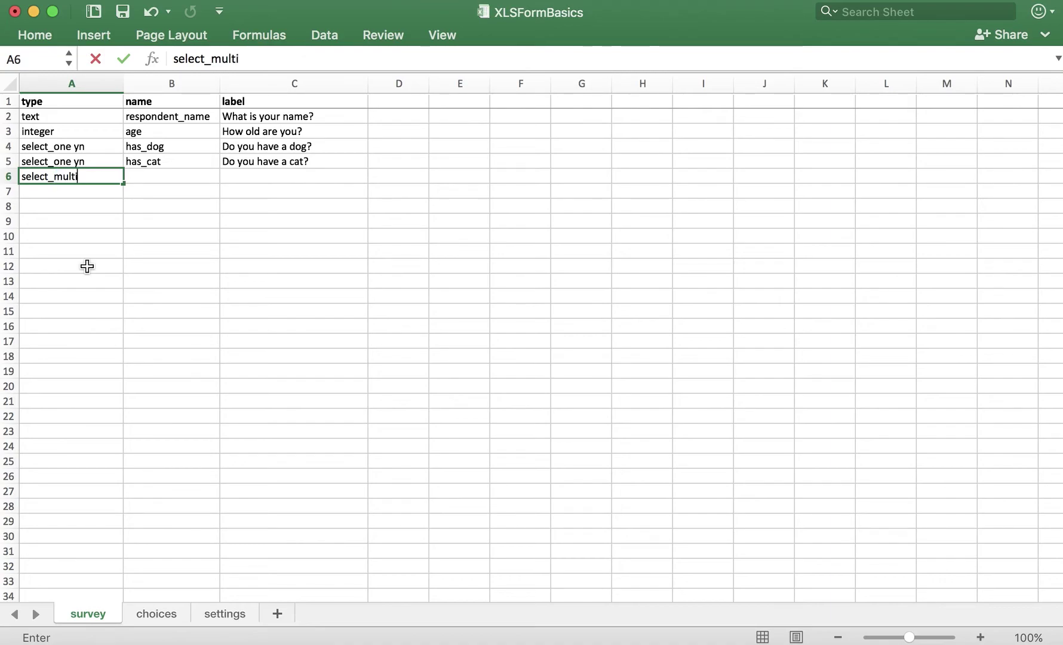
{"action": "type", "text": "ple"}
{"action": "type", "text": "foods"}
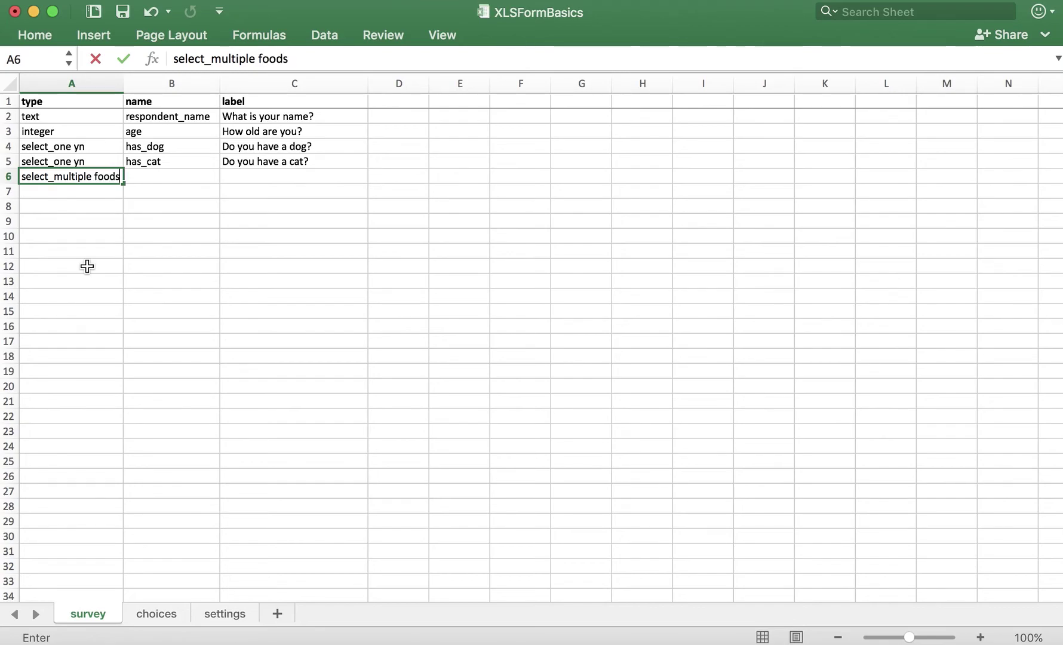
{"action": "key", "text": "Tab"}
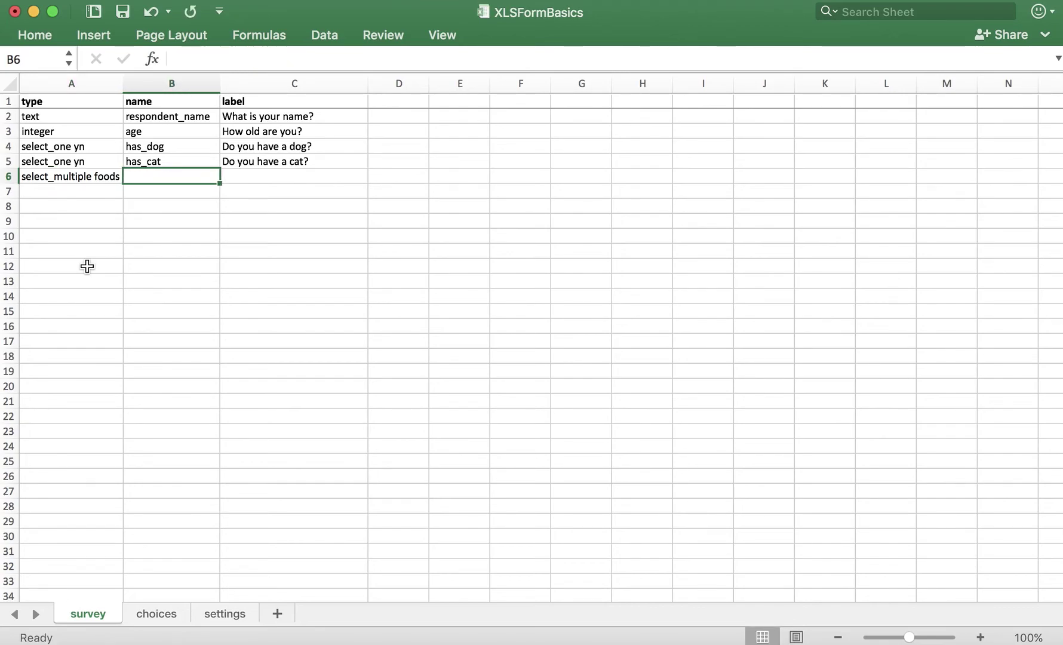
{"action": "type", "text": "fav_food"}
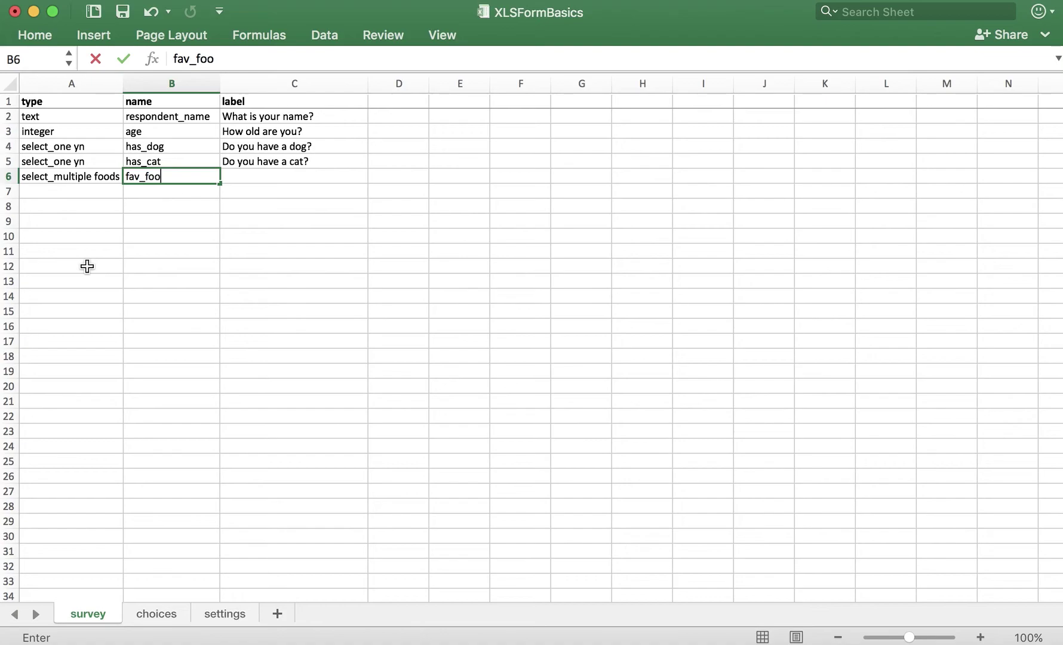
{"action": "key", "text": "Tab"}
{"action": "type", "text": "W"}
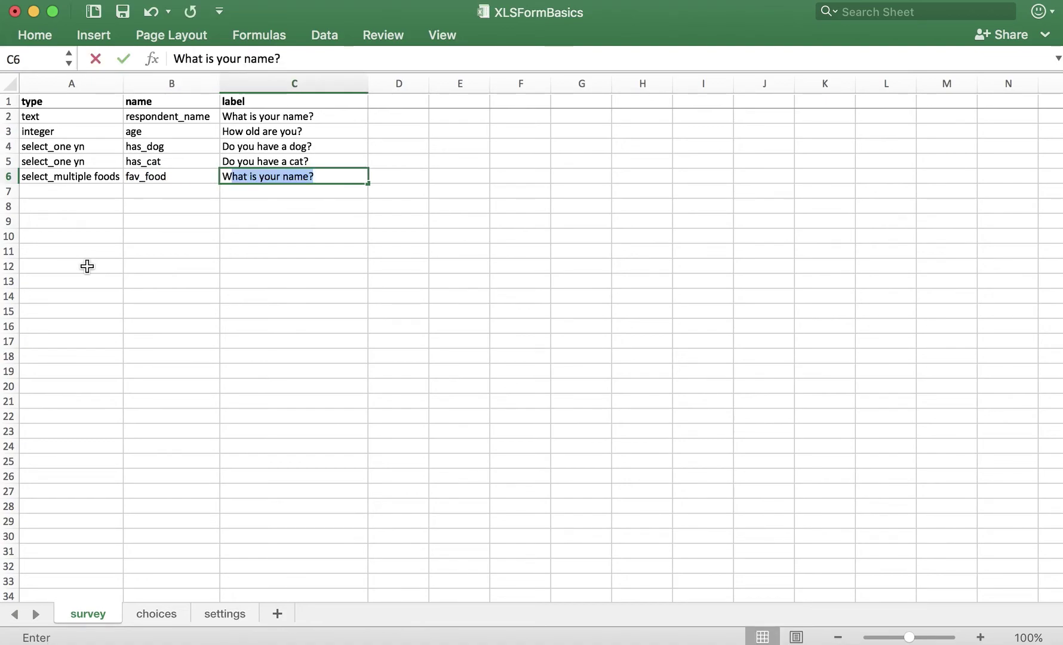
{"action": "type", "text": "hat are your favo"}
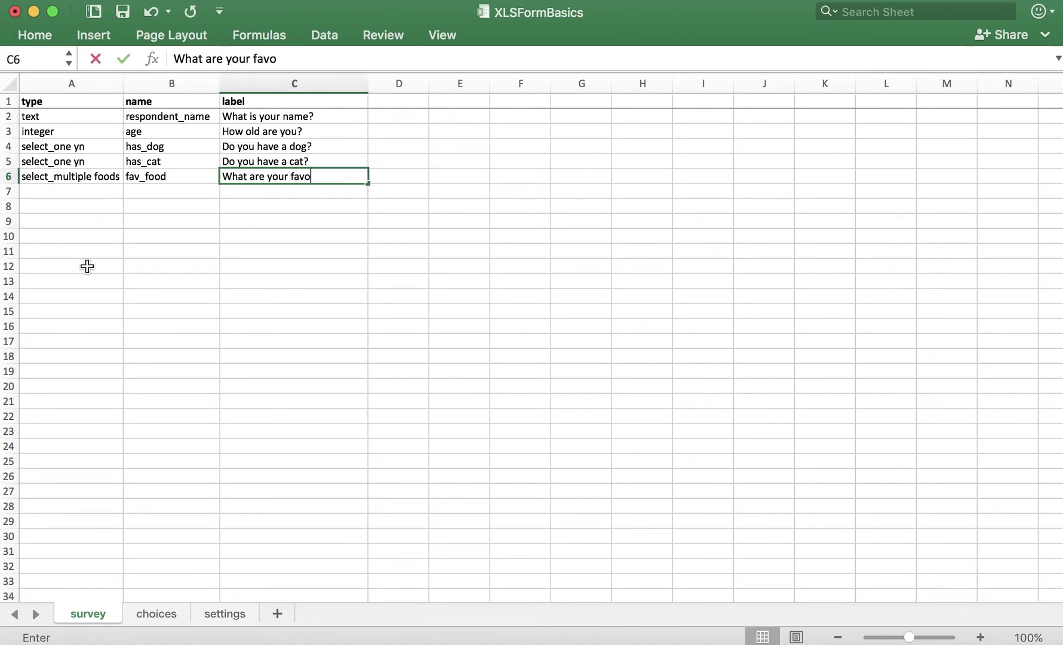
{"action": "type", "text": "rite foods?"}
{"action": "key", "text": "Return"}
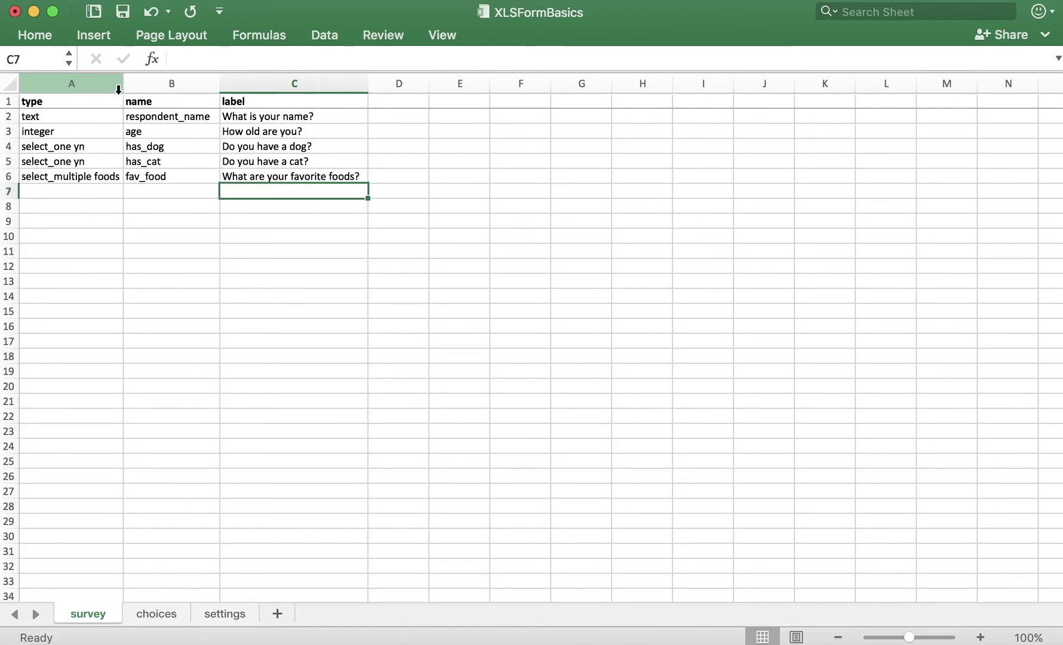
{"action": "left_click_drag", "start_coordinate": [124, 83], "coordinate": [144, 84]}
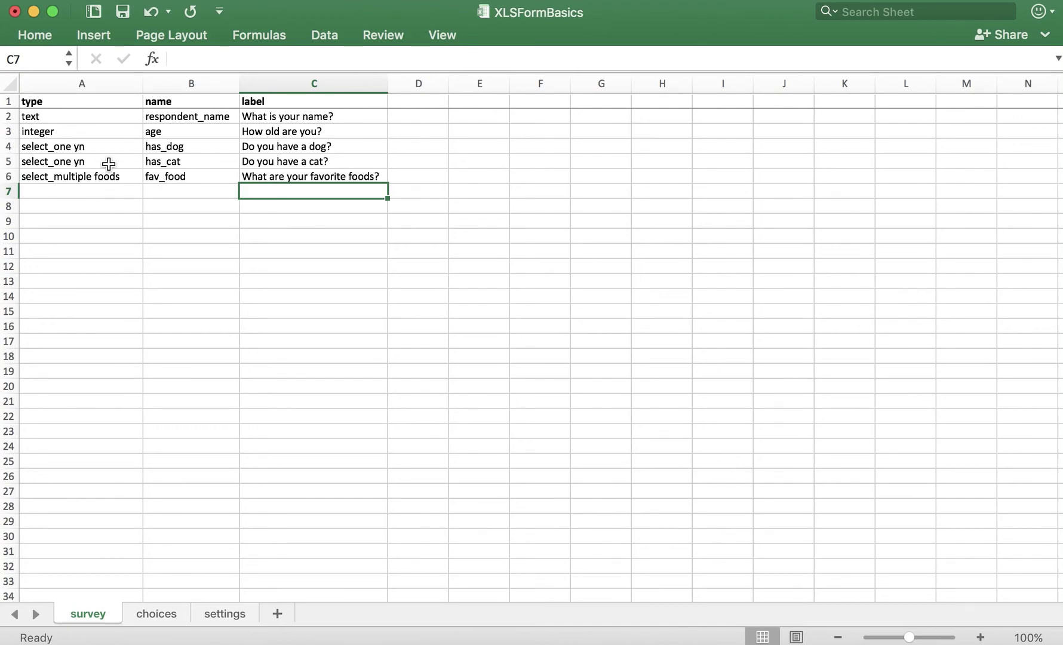
Step: On the choices sheet, enter the list name foods in A4:A8
{"action": "left_click", "coordinate": [161, 618]}
{"action": "left_click", "coordinate": [59, 148]}
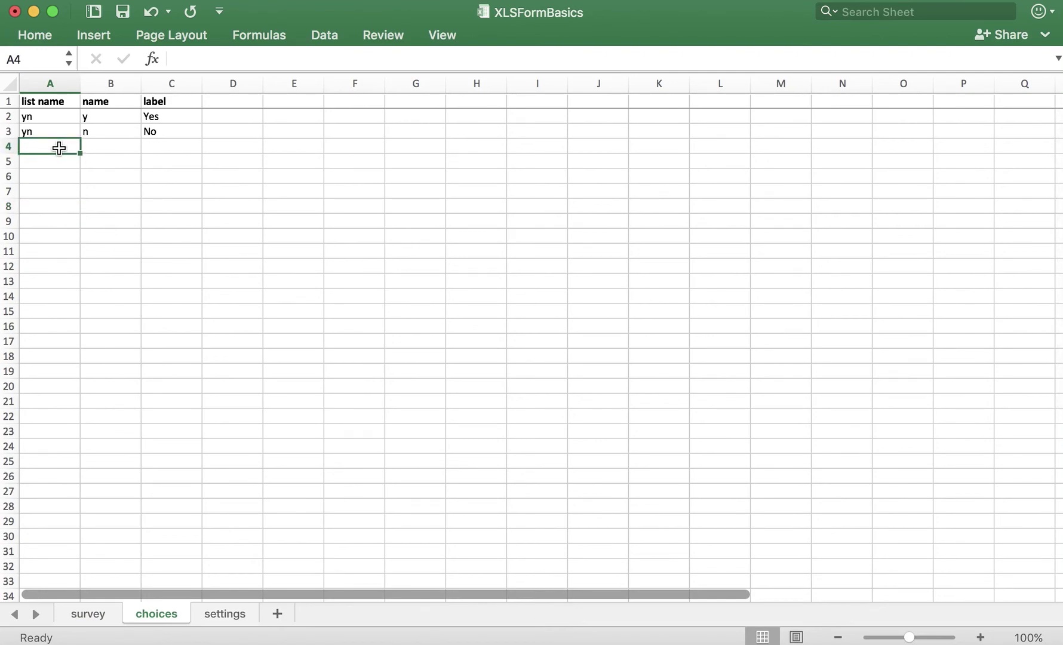
{"action": "type", "text": "foods"}
{"action": "key", "text": "Return"}
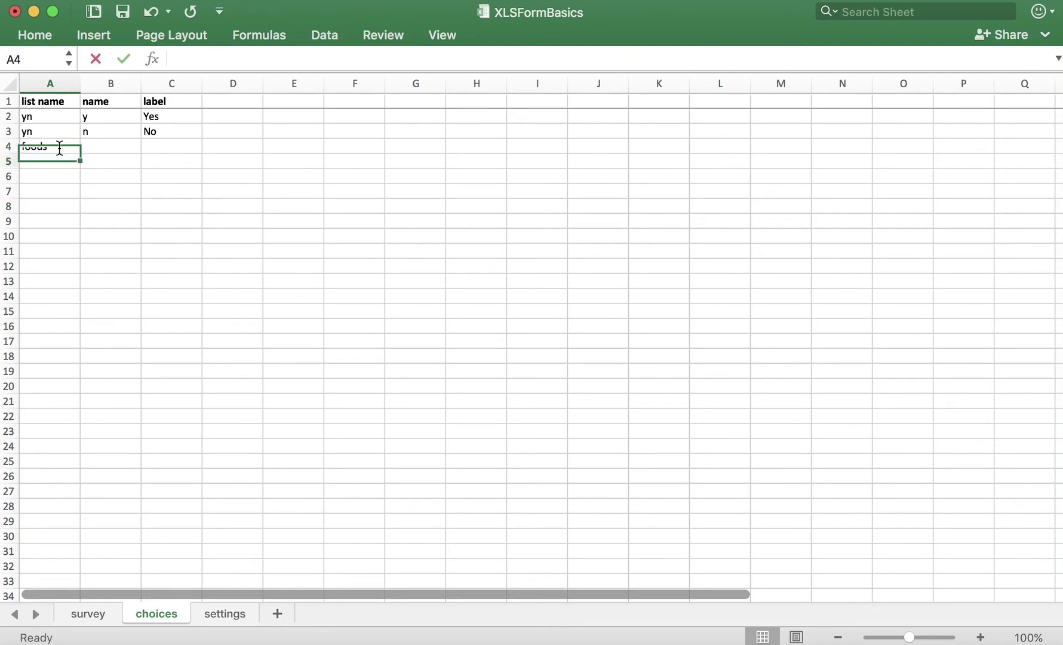
{"action": "type", "text": "fo"}
{"action": "key", "text": "Return"}
{"action": "type", "text": "fo"}
{"action": "key", "text": "Return"}
{"action": "type", "text": "fo"}
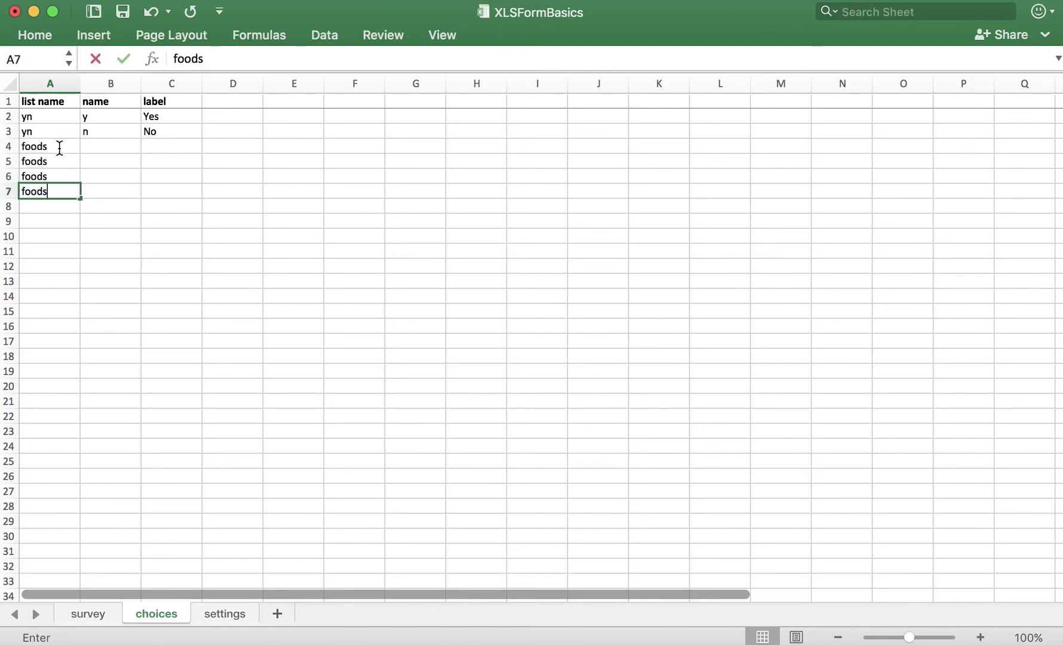
{"action": "key", "text": "Return"}
{"action": "type", "text": "food"}
{"action": "key", "text": "Return"}
Step: Enter the food labels Pizza, Sandwich, Soup, Spaghetti and Tacos in C4:C8
{"action": "left_click", "coordinate": [99, 149]}
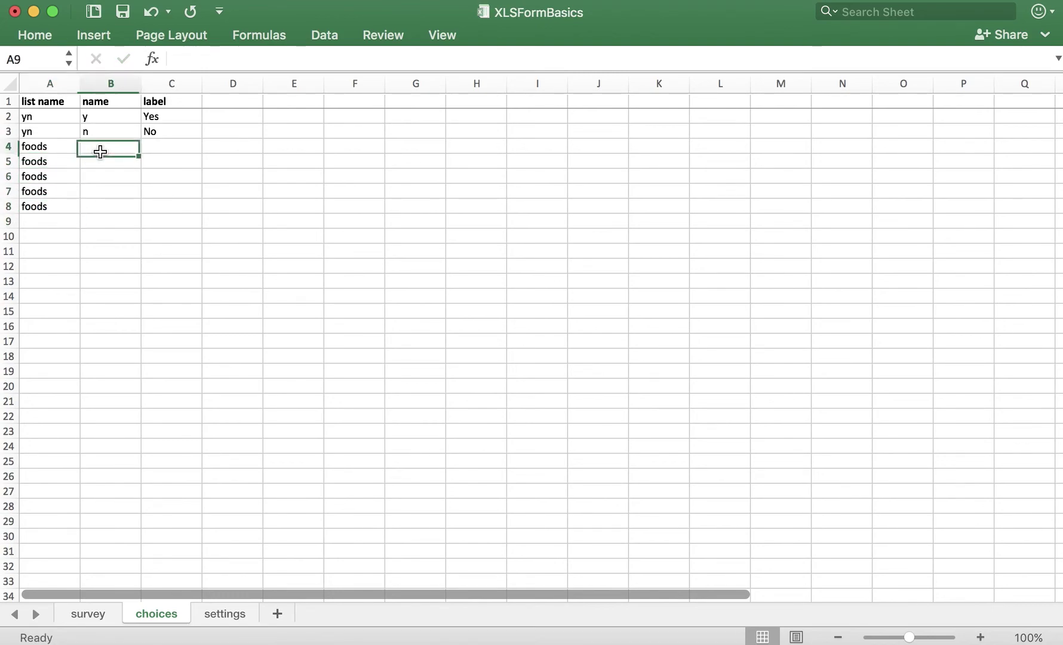
{"action": "left_click", "coordinate": [151, 147]}
{"action": "type", "text": "Pizza"}
{"action": "key", "text": "Return"}
{"action": "type", "text": "Sandwich"}
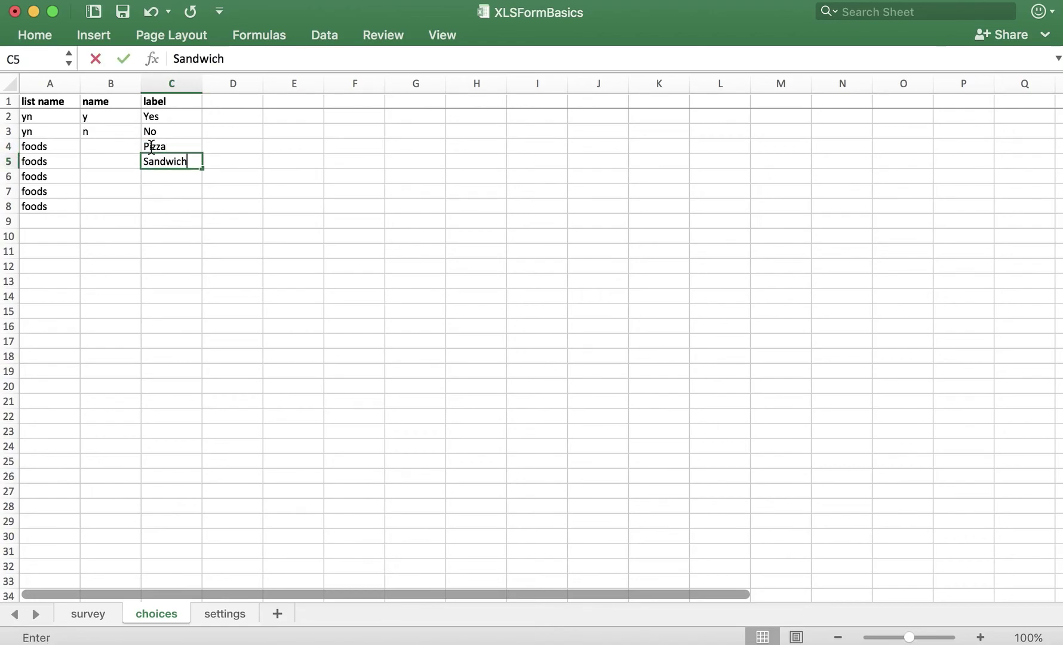
{"action": "key", "text": "Return"}
{"action": "type", "text": "Soup"}
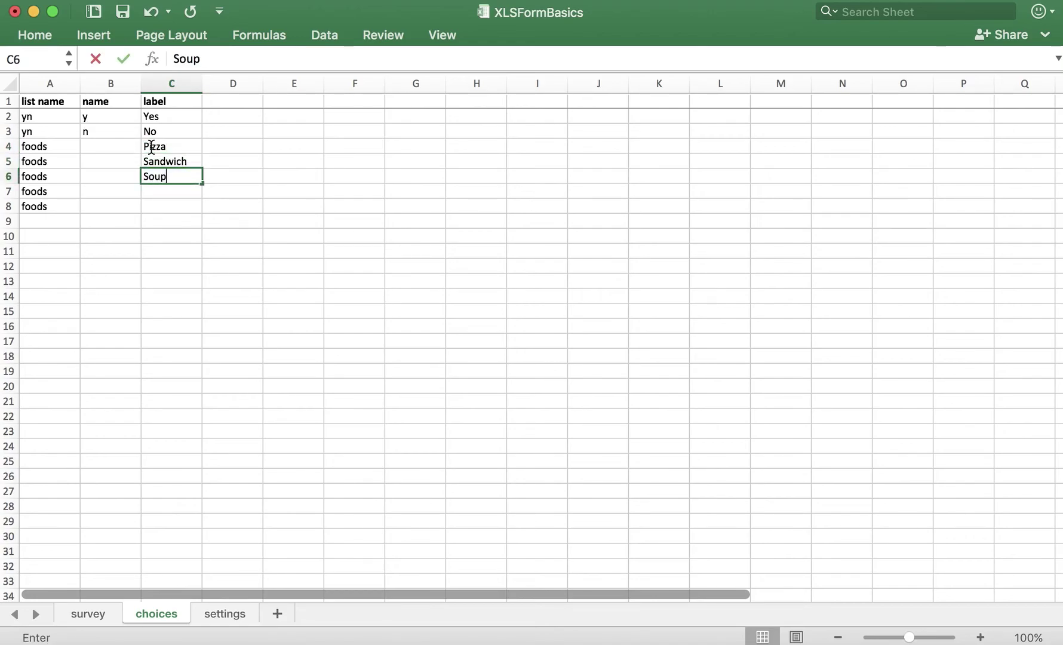
{"action": "key", "text": "Return"}
{"action": "type", "text": "Spaghetti"}
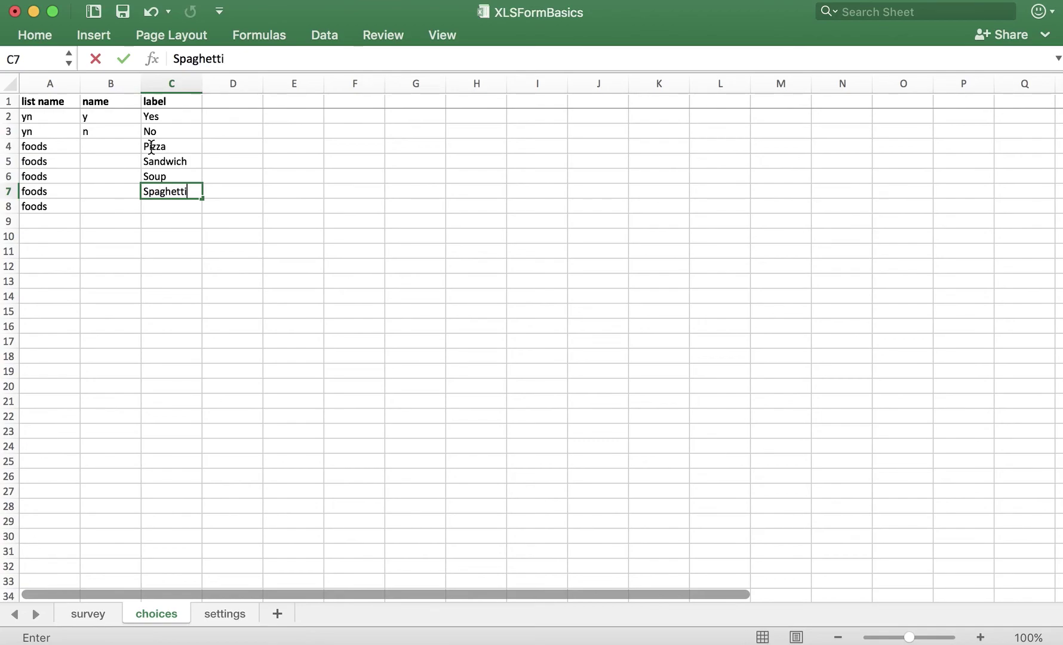
{"action": "key", "text": "Return"}
{"action": "type", "text": "Tacos"}
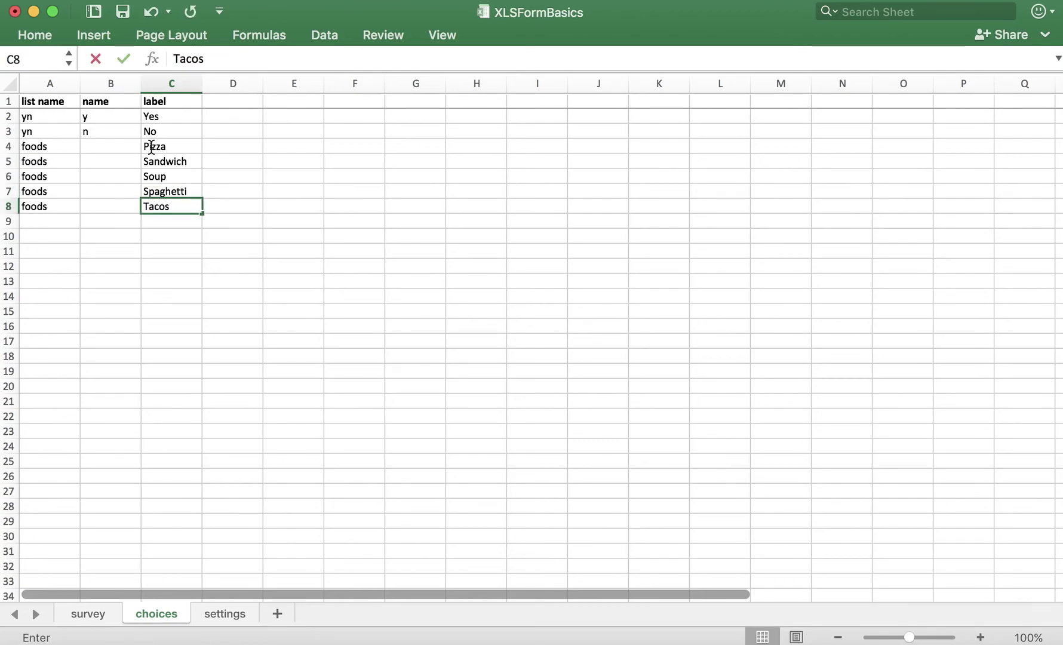
{"action": "key", "text": "Return"}
Step: Number the foods choices 1–5 in B4:B8, then return to the survey sheet
{"action": "left_click", "coordinate": [119, 149]}
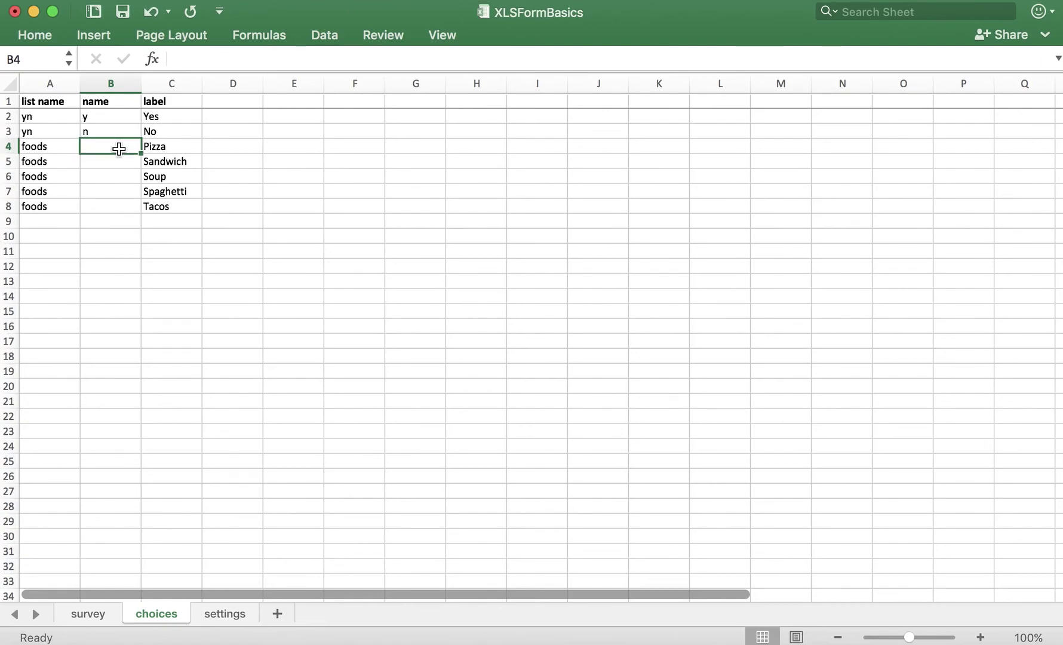
{"action": "type", "text": "1"}
{"action": "key", "text": "Return"}
{"action": "type", "text": "2"}
{"action": "key", "text": "Return"}
{"action": "type", "text": "3"}
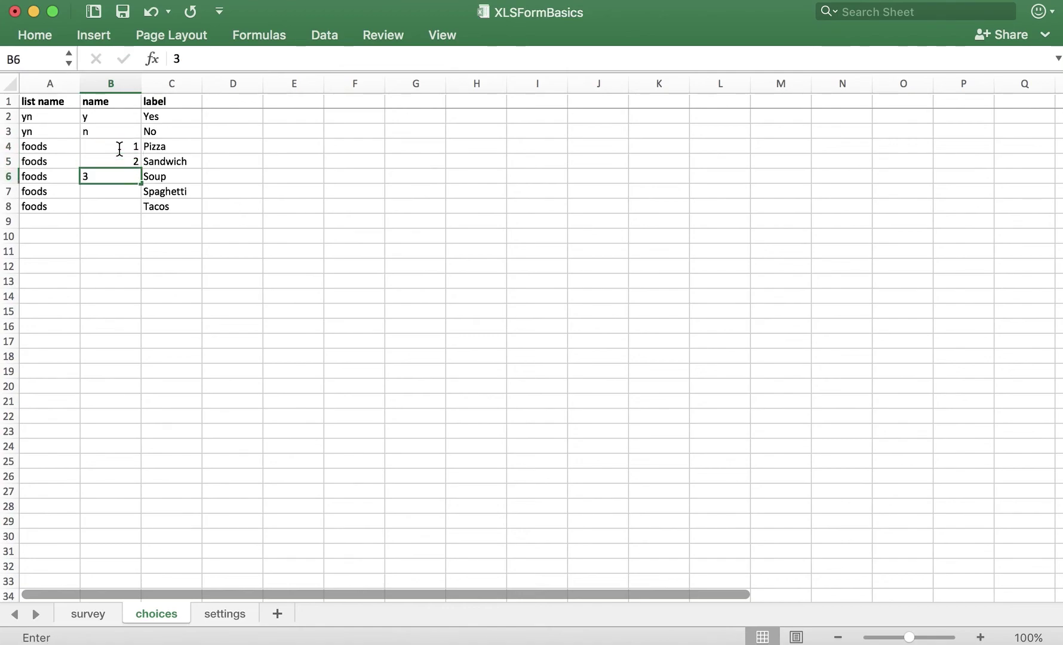
{"action": "key", "text": "Return"}
{"action": "type", "text": "4"}
{"action": "key", "text": "Return"}
{"action": "type", "text": "5"}
{"action": "key", "text": "Return"}
{"action": "left_click_drag", "start_coordinate": [119, 149], "coordinate": [120, 203]}
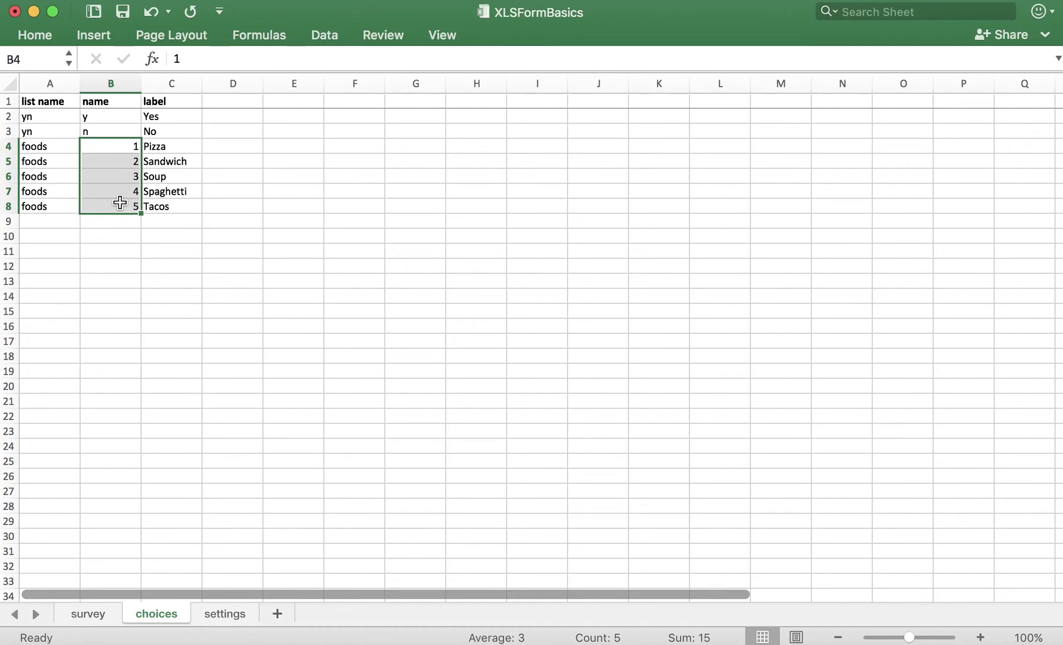
{"action": "left_click", "coordinate": [182, 162]}
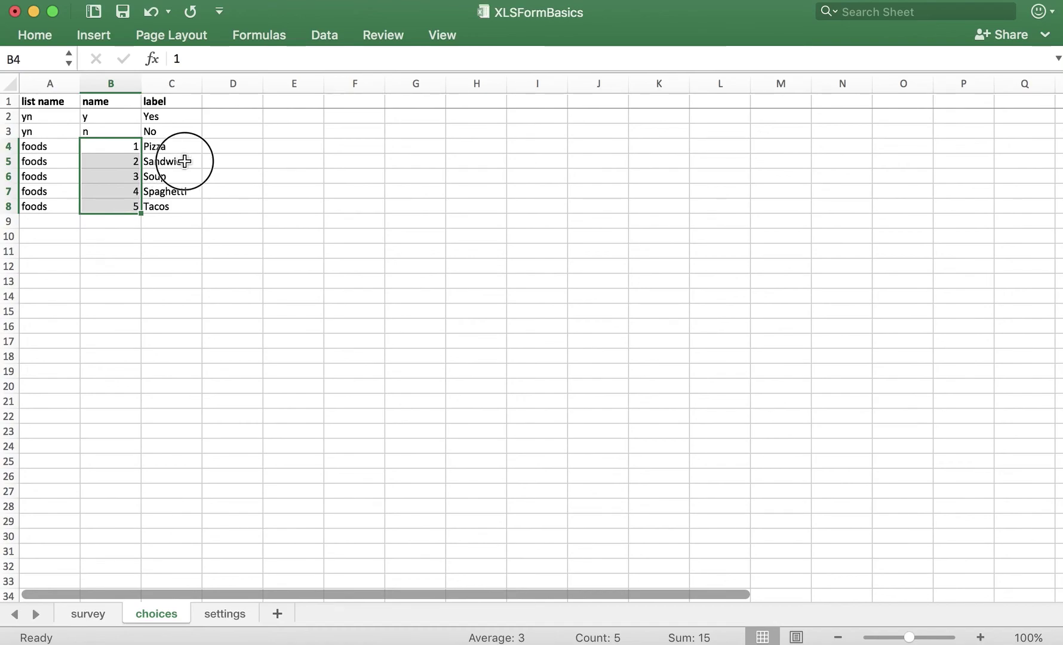
{"action": "left_click", "coordinate": [185, 176]}
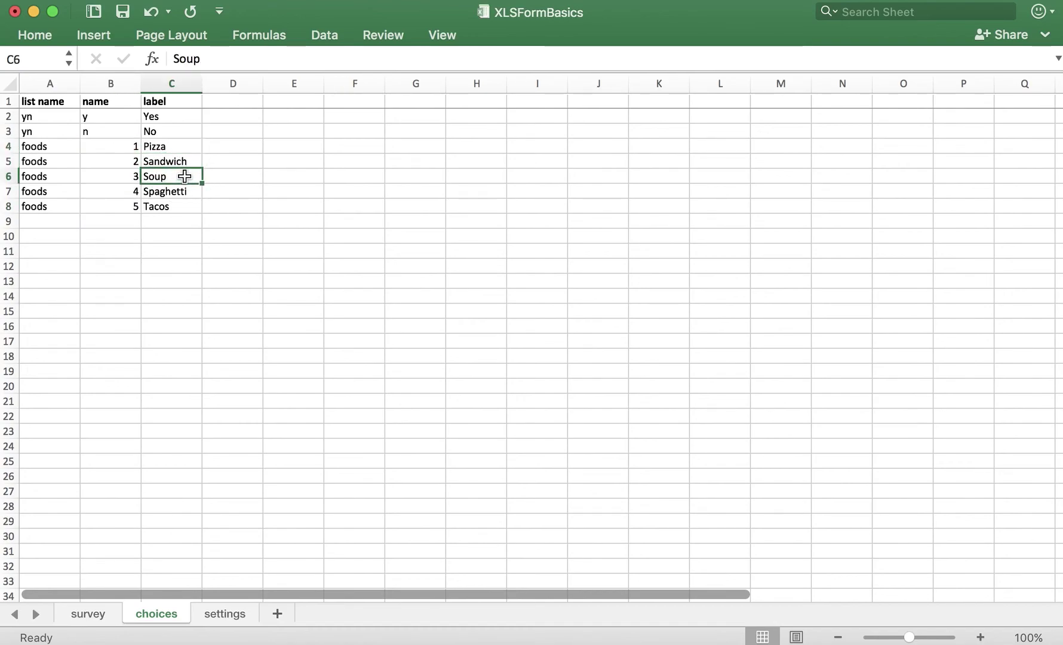
{"action": "left_click", "coordinate": [114, 162]}
{"action": "left_click", "coordinate": [116, 174]}
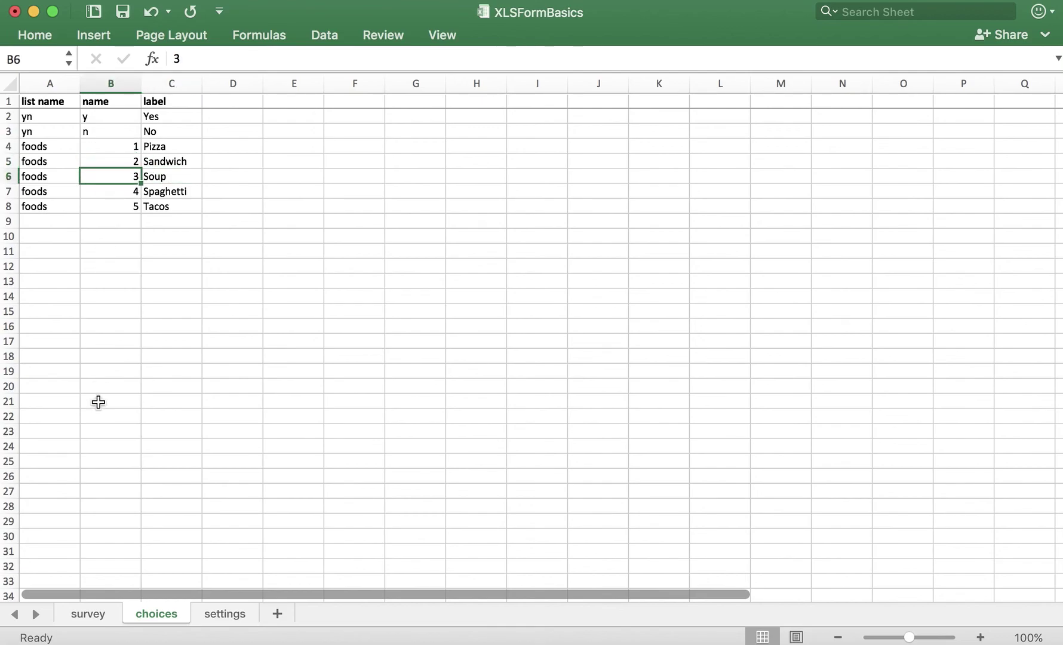
{"action": "left_click", "coordinate": [89, 614]}
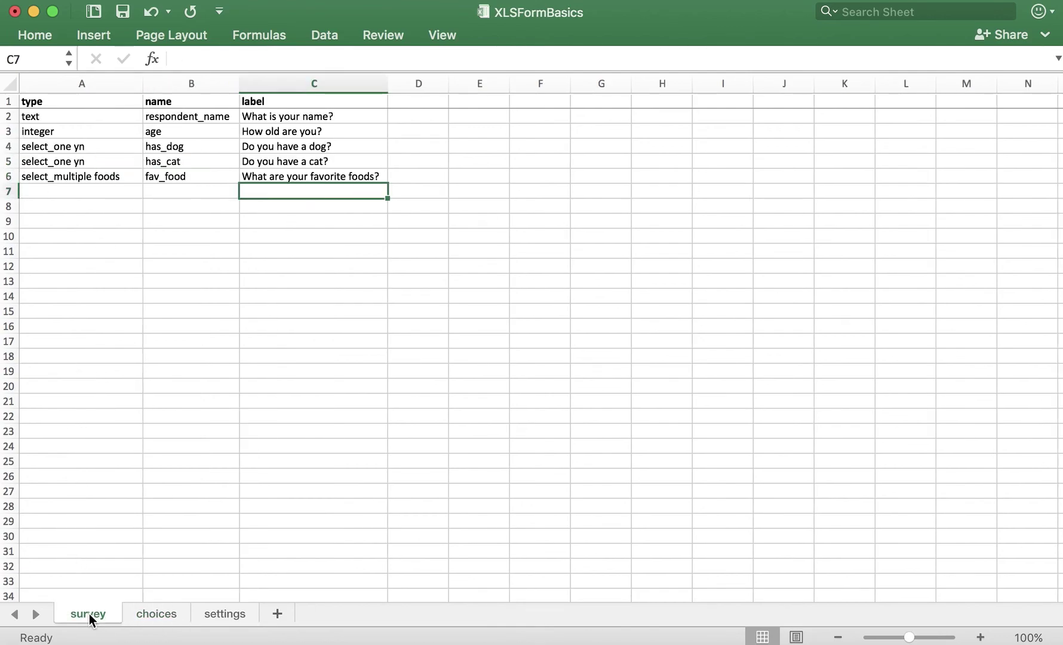